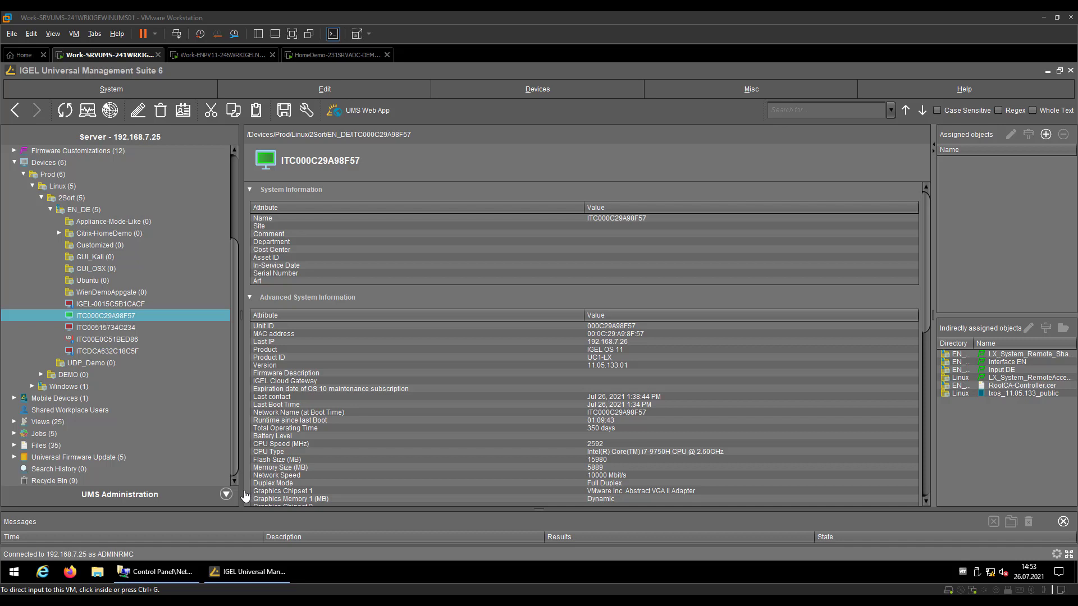
# Select endpoint ITC000C29A98F57 and scroll its details down to License Information
pyautogui.click(226, 494)
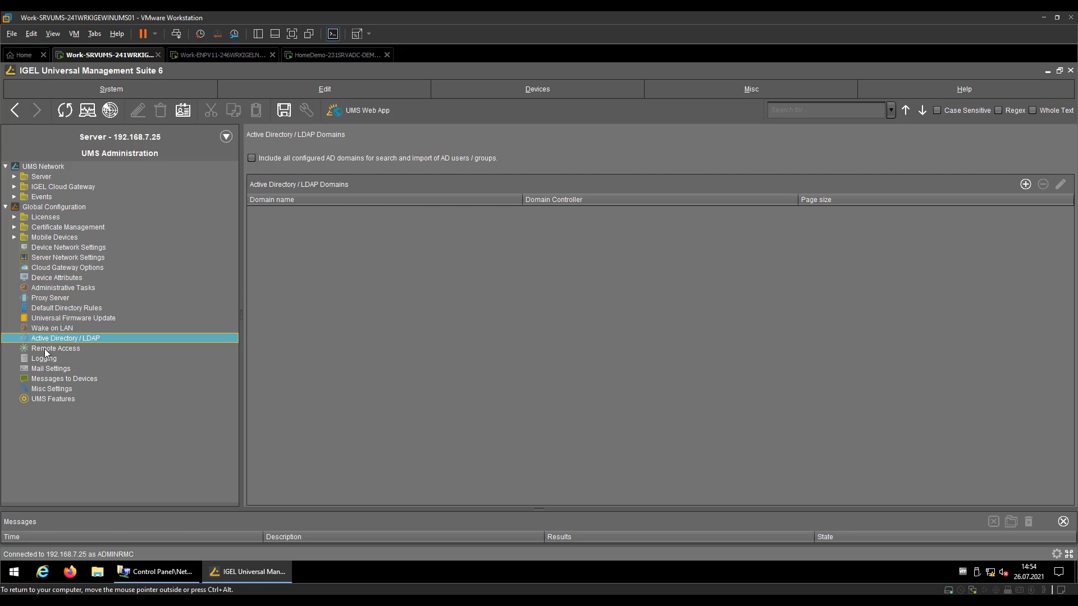
pyautogui.click(120, 140)
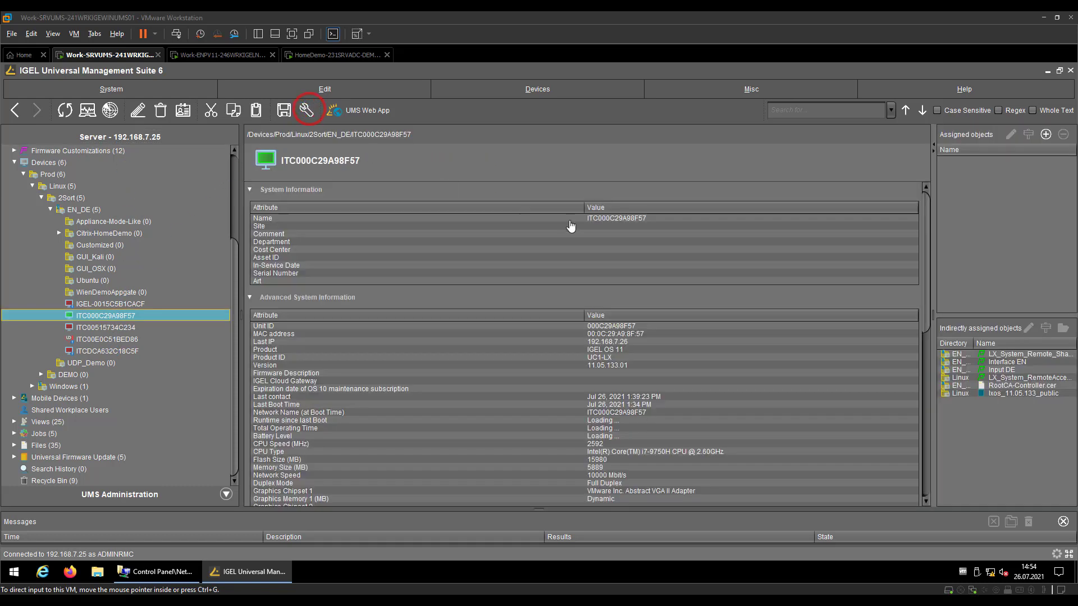
pyautogui.click(628, 292)
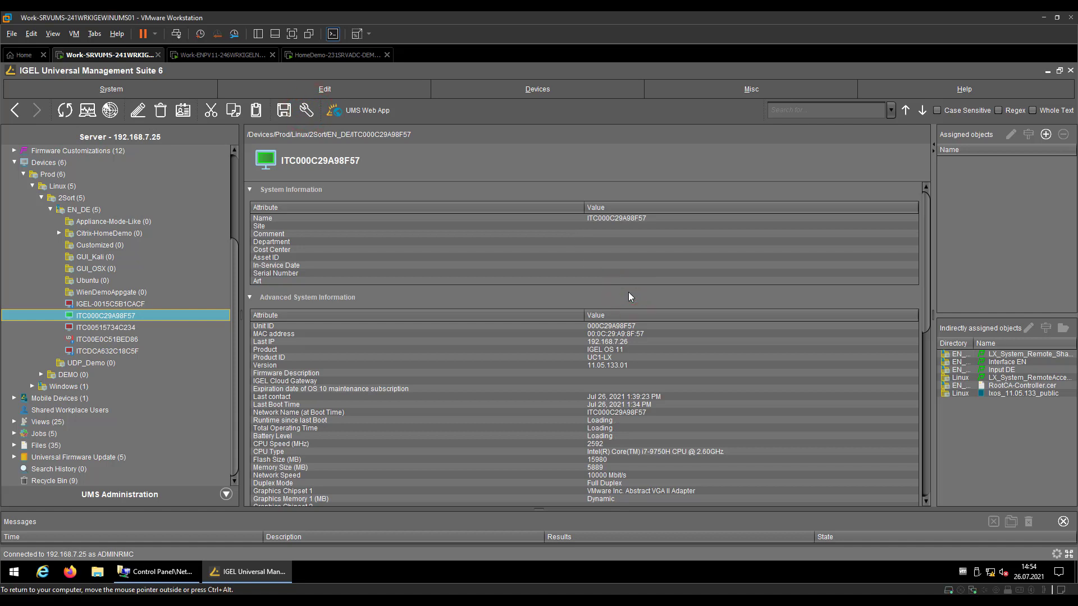
pyautogui.scroll(-9, 628, 297)
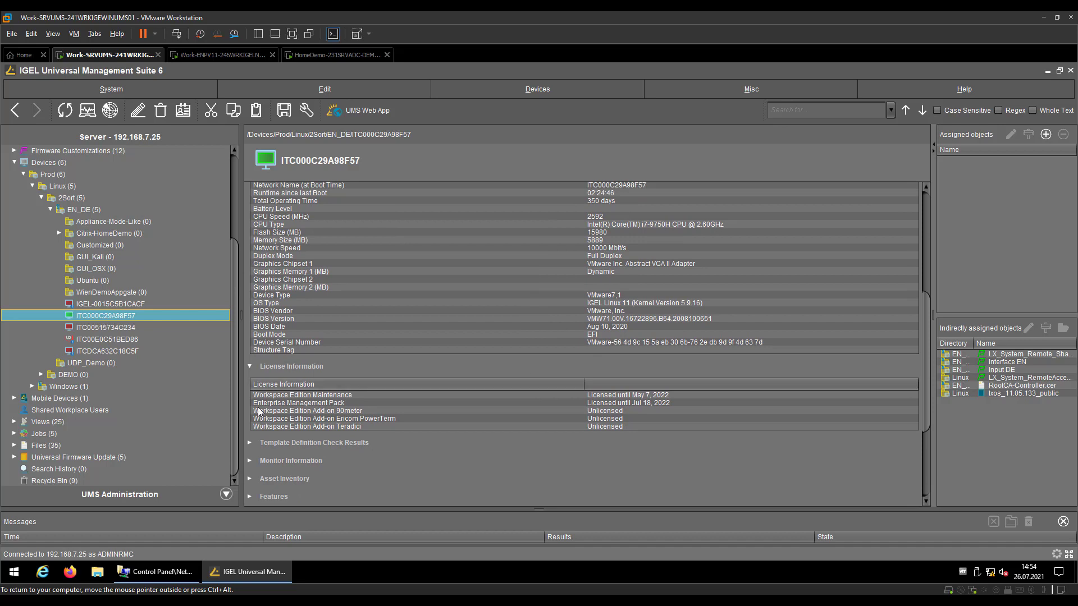
# Inspect the Enterprise Management Pack licence, valid until Jul 18, 2022, then return to Active Directory / LDAP
pyautogui.click(260, 403)
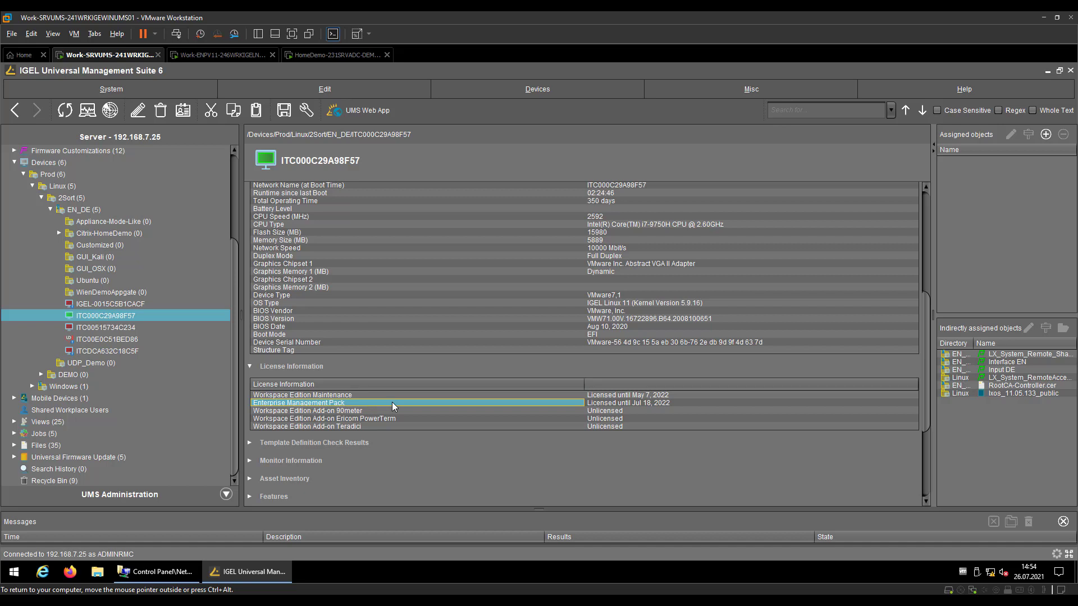
pyautogui.click(331, 403)
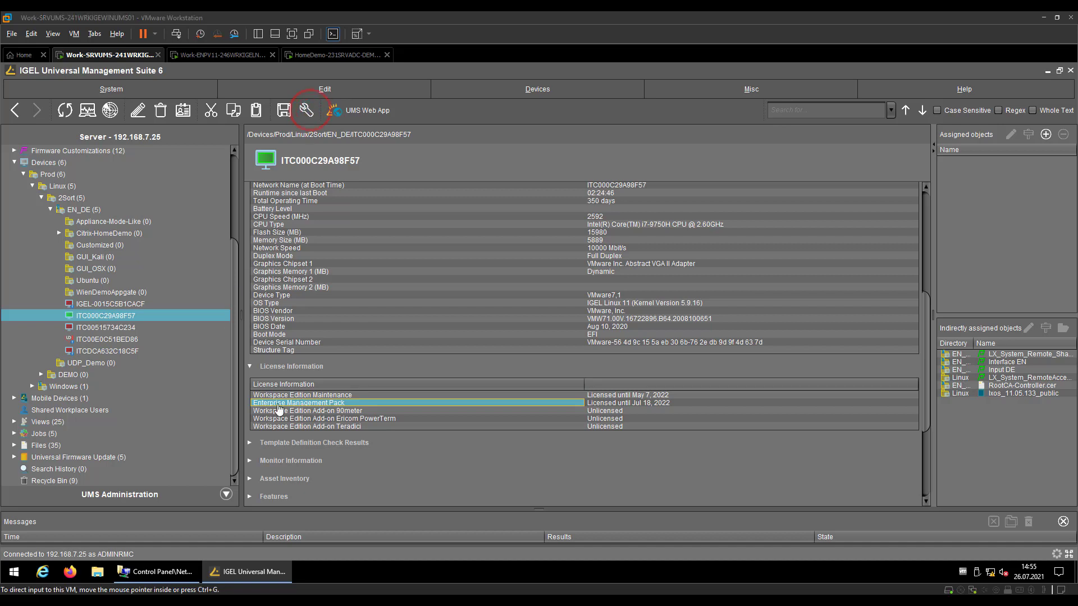
pyautogui.click(139, 494)
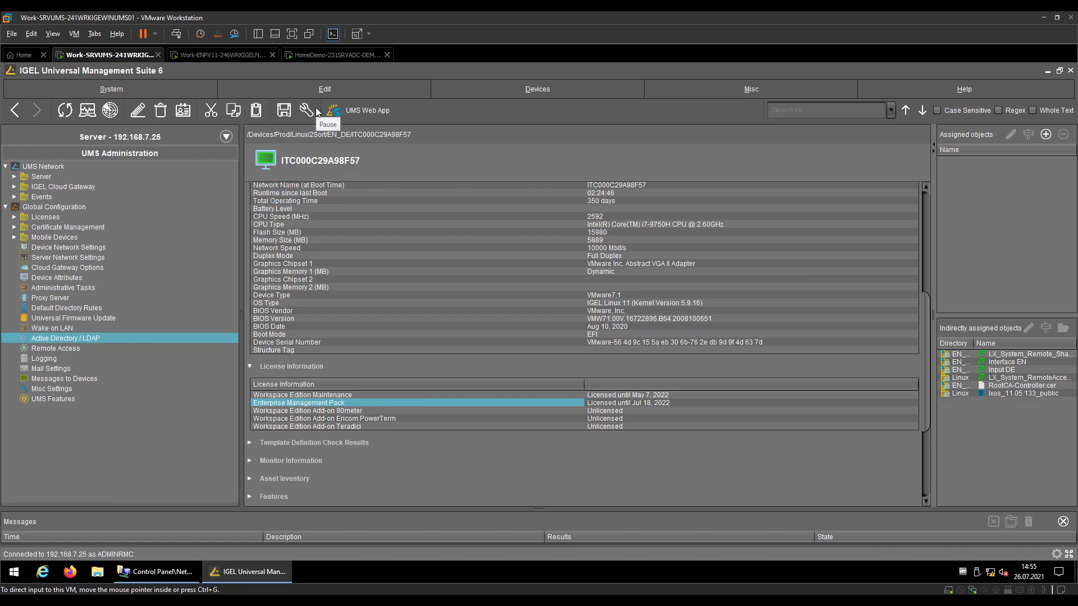
# Add domain HOMEDEMO.NET and resolve its domain controller automatically
pyautogui.click(1024, 185)
pyautogui.click(524, 219)
pyautogui.write('HOME')
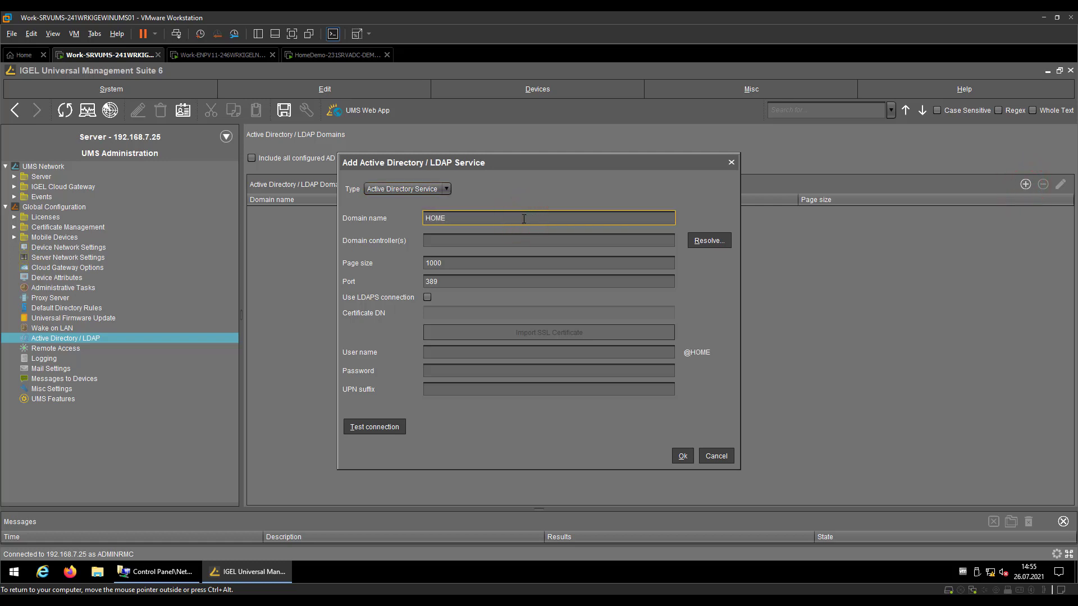
pyautogui.write('DEMO.NET')
pyautogui.press('Tab')
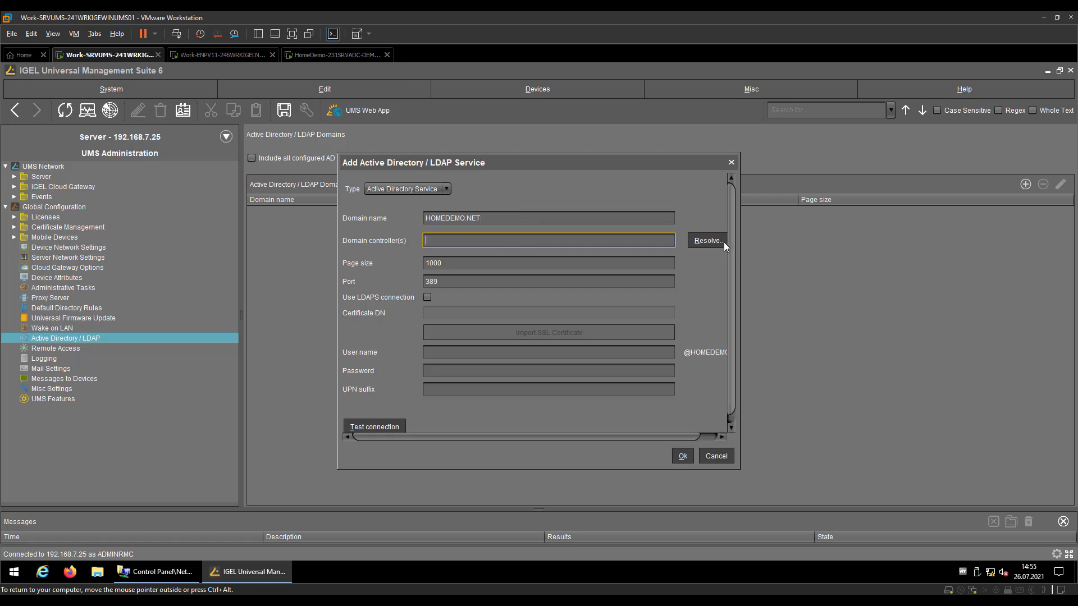
pyautogui.click(710, 243)
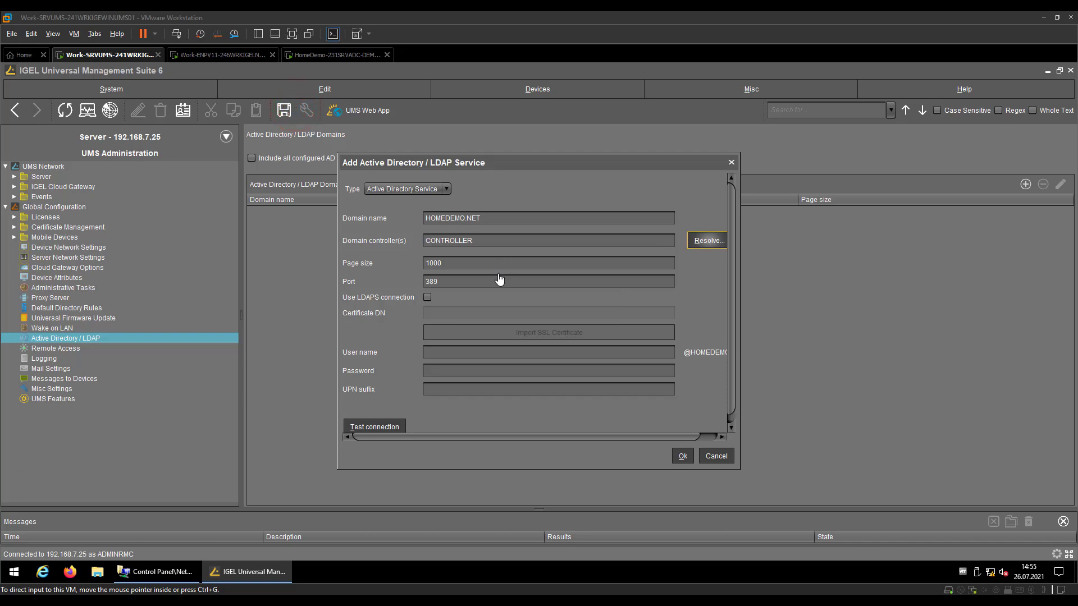
# Test the connection as administrator with the domain admin password; LDAP passes and Kerberos fails
pyautogui.click(374, 428)
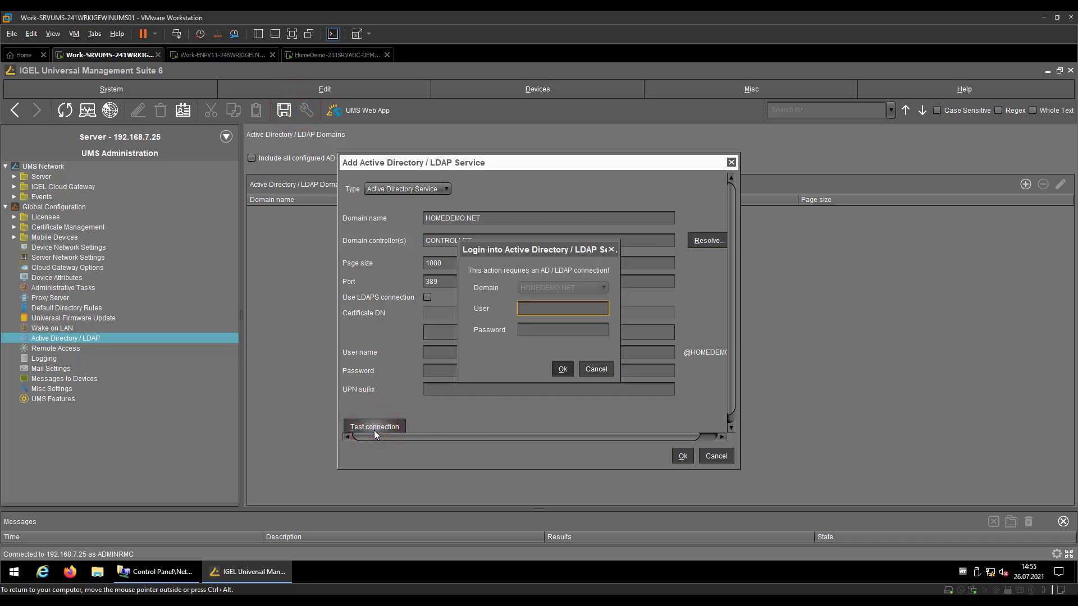
pyautogui.click(305, 110)
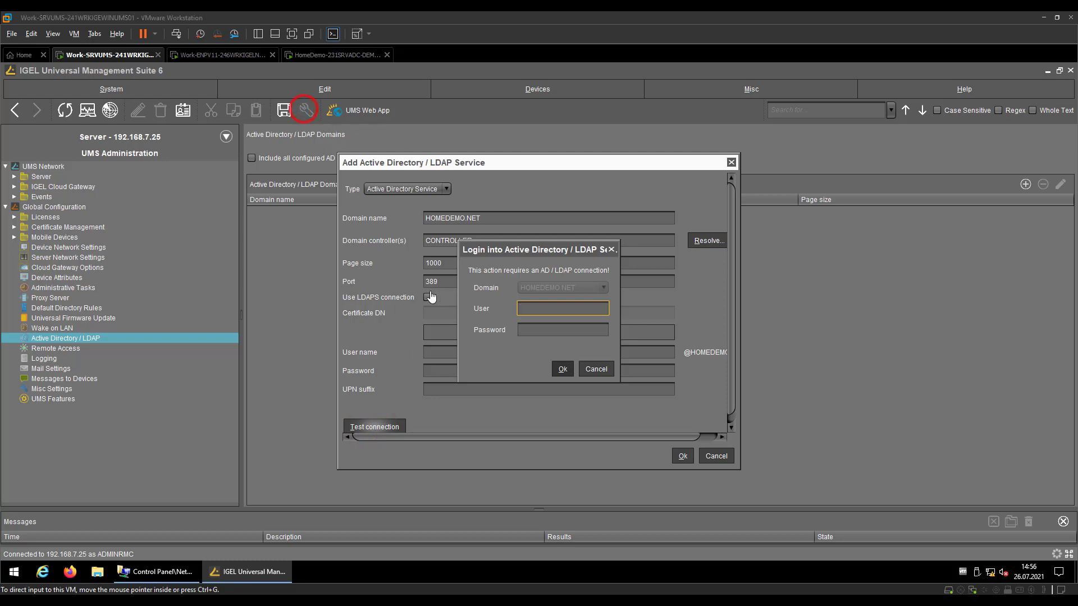
pyautogui.click(534, 308)
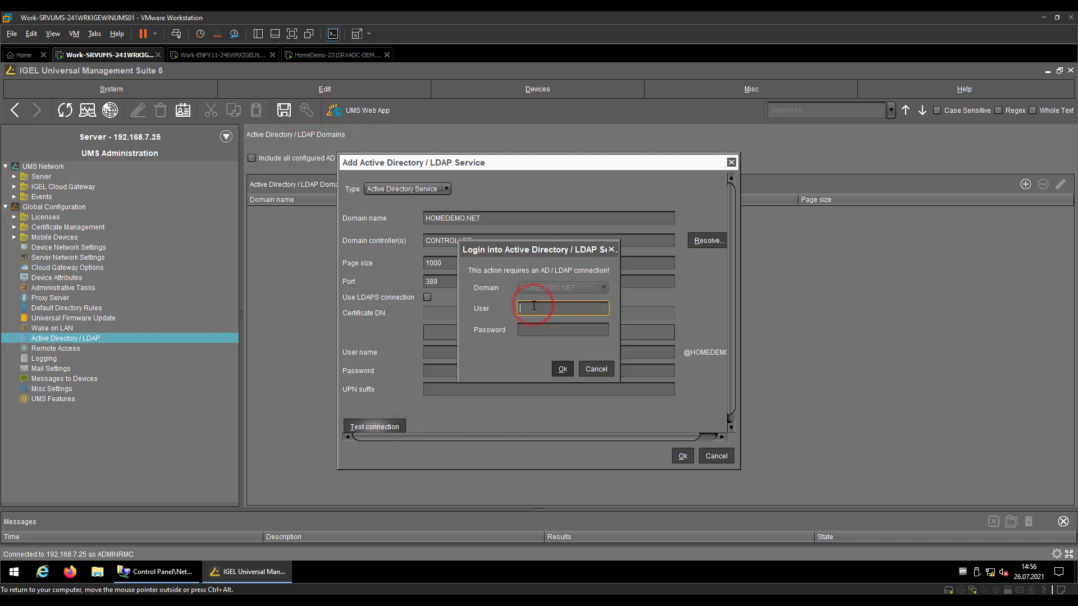
pyautogui.write('administrator')
pyautogui.press('Tab')
pyautogui.write('**********')
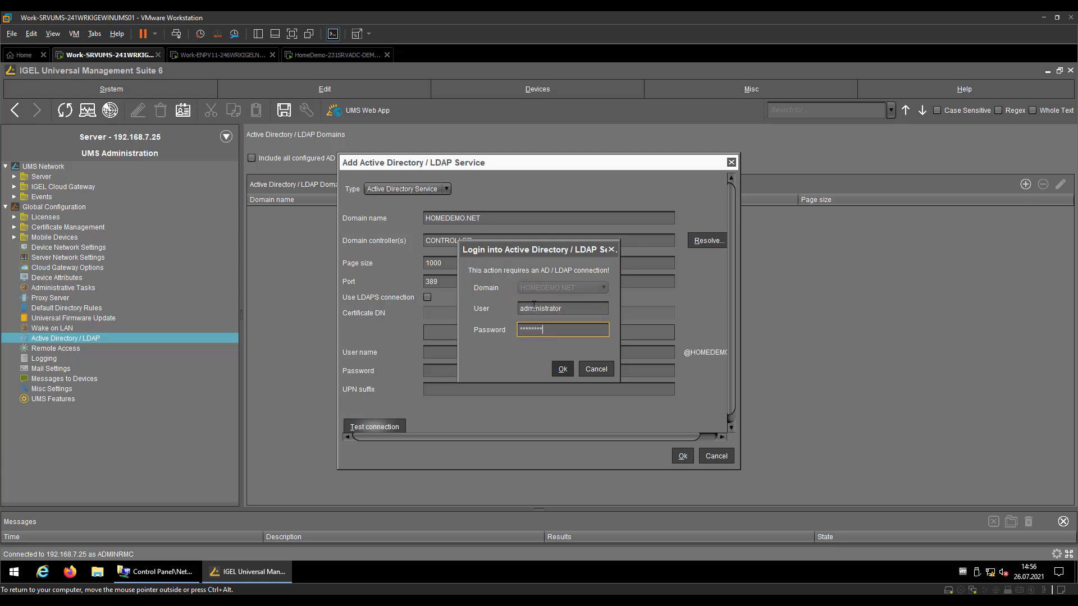
pyautogui.press('Return')
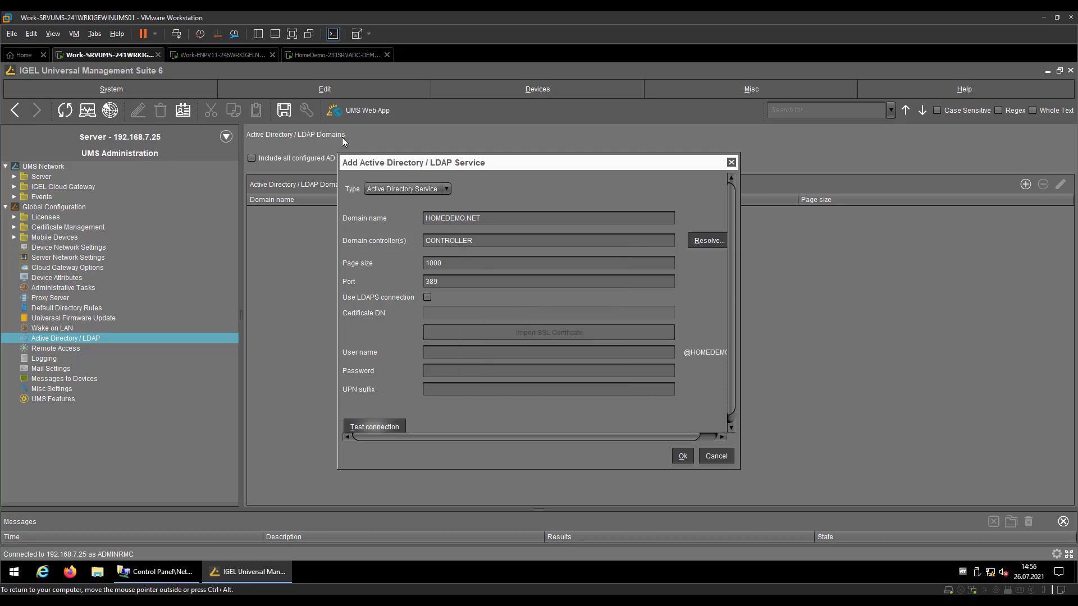
pyautogui.hotkey('ctrl', 'alt')
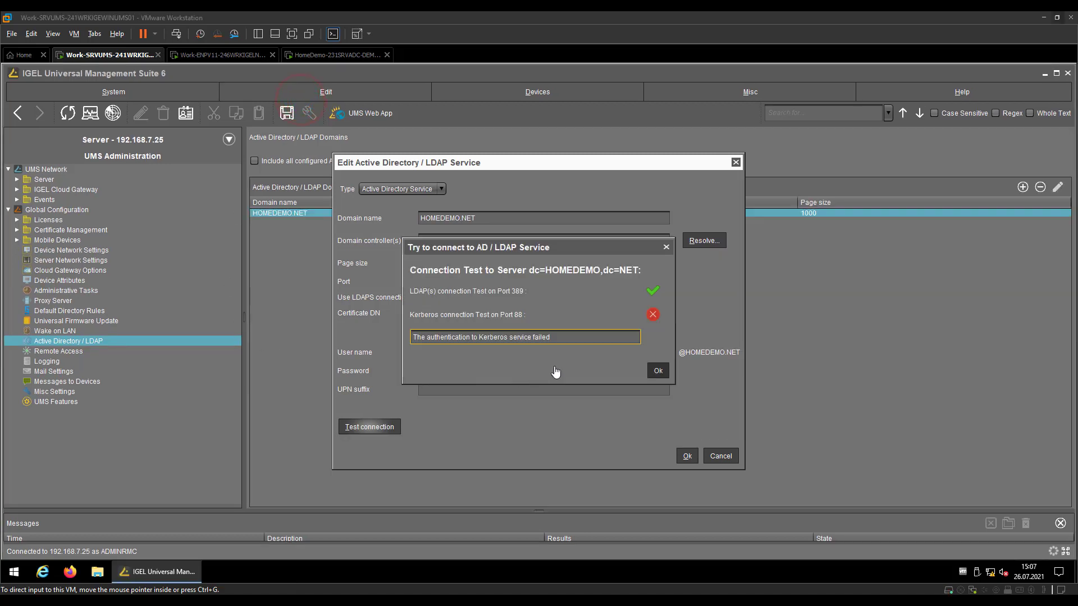
# Close the test results and save HOMEDEMO.NET with controller CONTROLLER and page size 1000
pyautogui.click(654, 368)
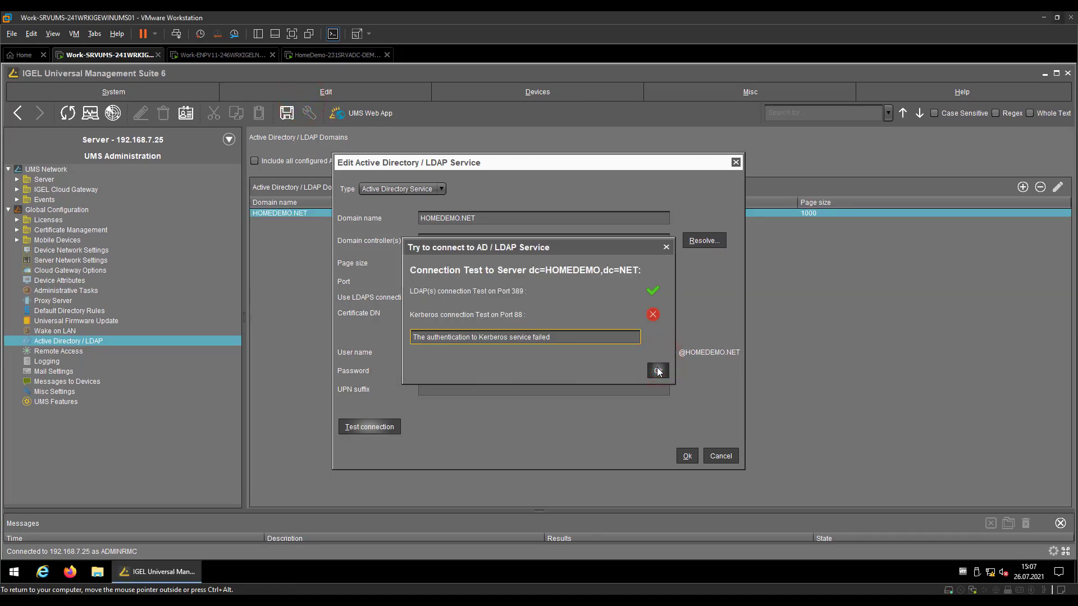
pyautogui.click(657, 369)
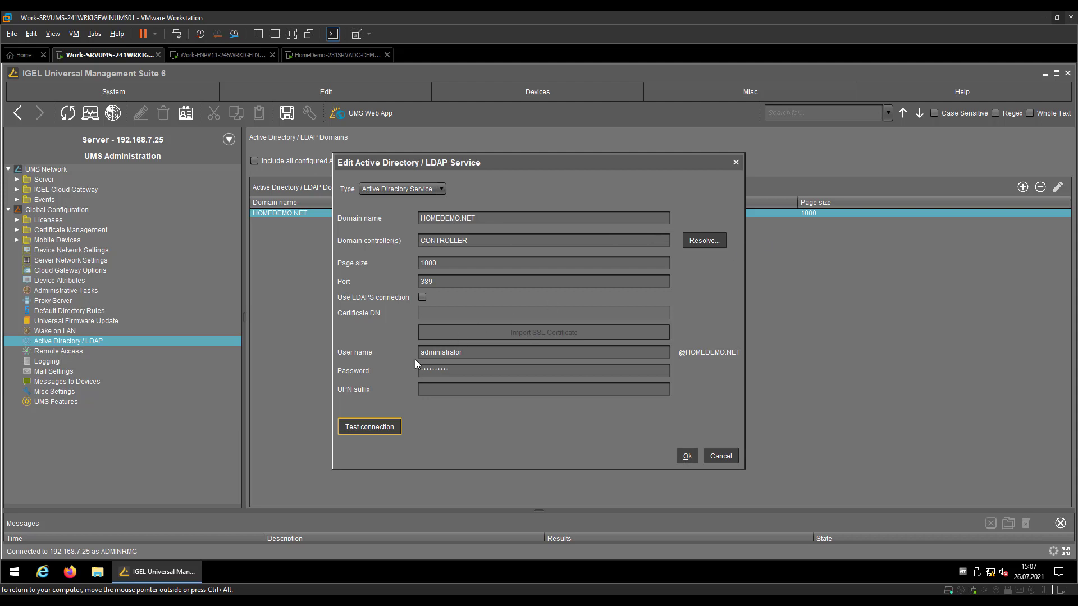
pyautogui.click(686, 457)
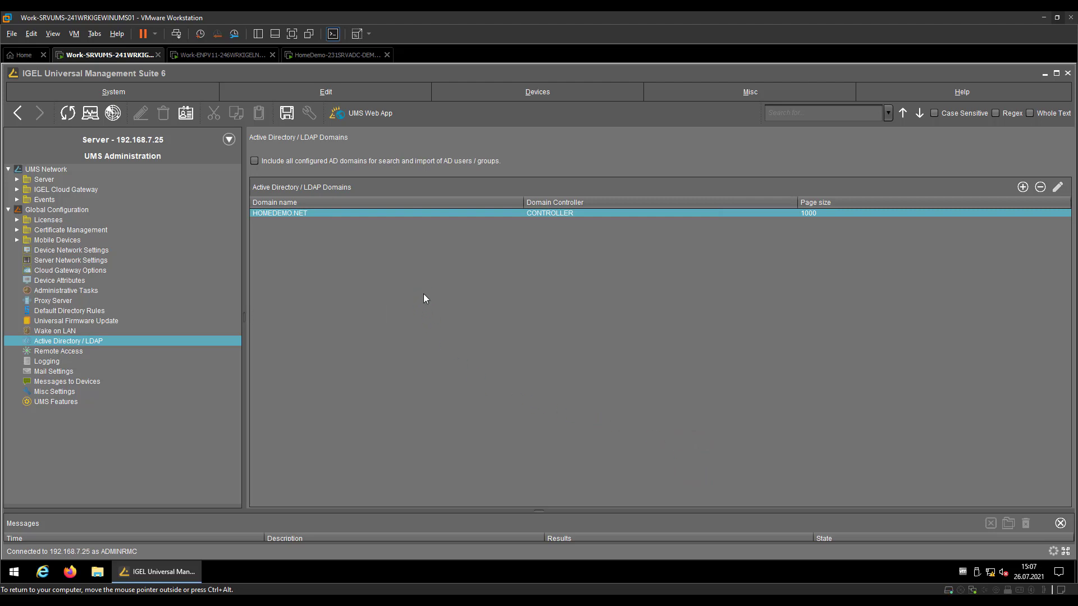
# Check Enable Shared Workplace in UMS Features, then expand Shared Workplace Users to show HOMEDEMO.NET
pyautogui.click(157, 141)
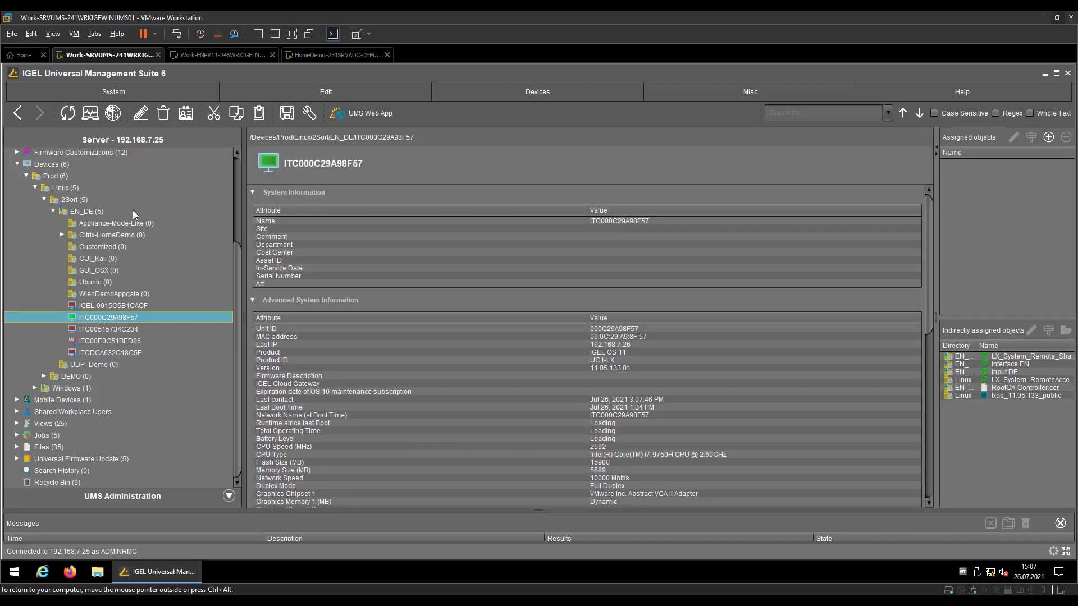
pyautogui.click(123, 498)
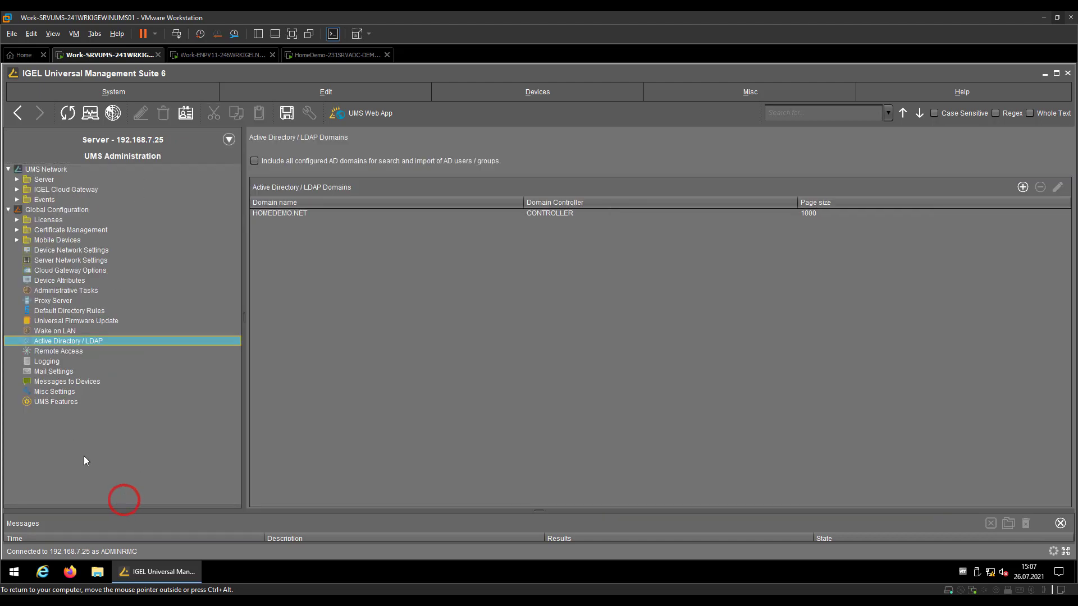
pyautogui.click(50, 403)
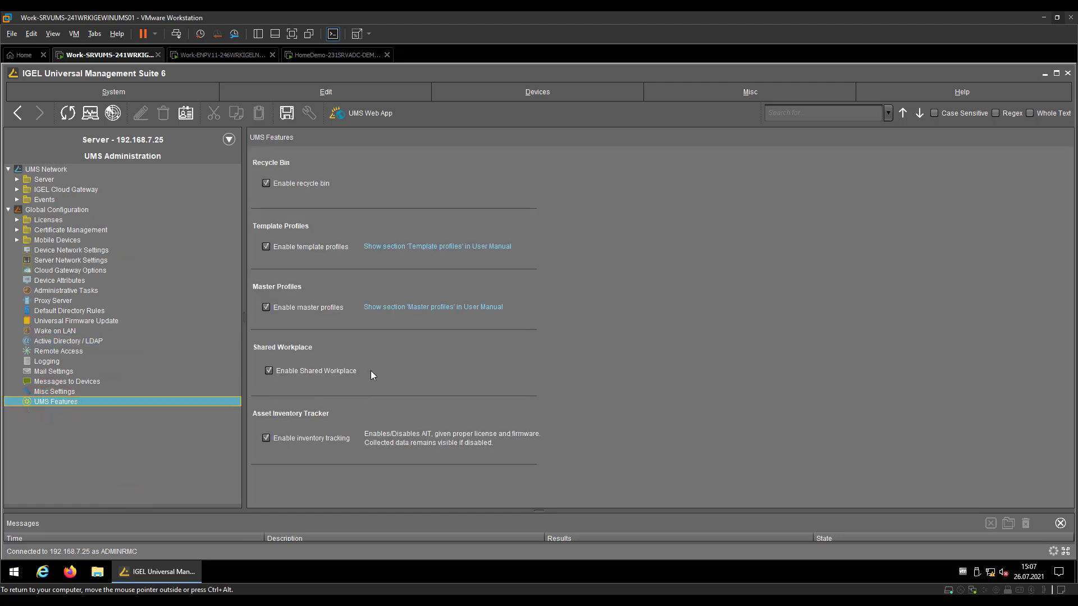
pyautogui.click(87, 143)
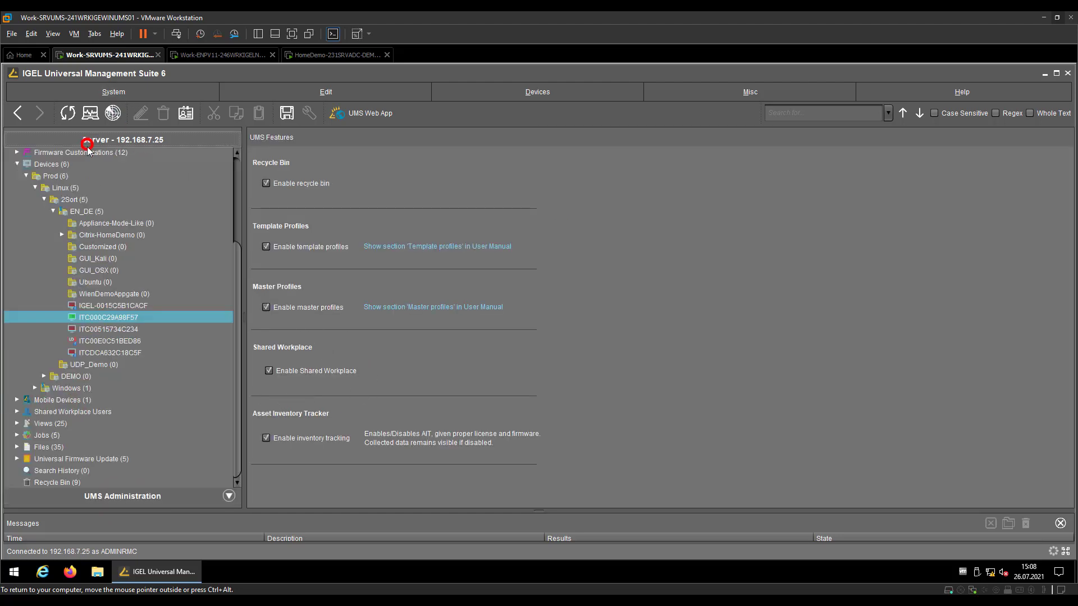
pyautogui.click(17, 412)
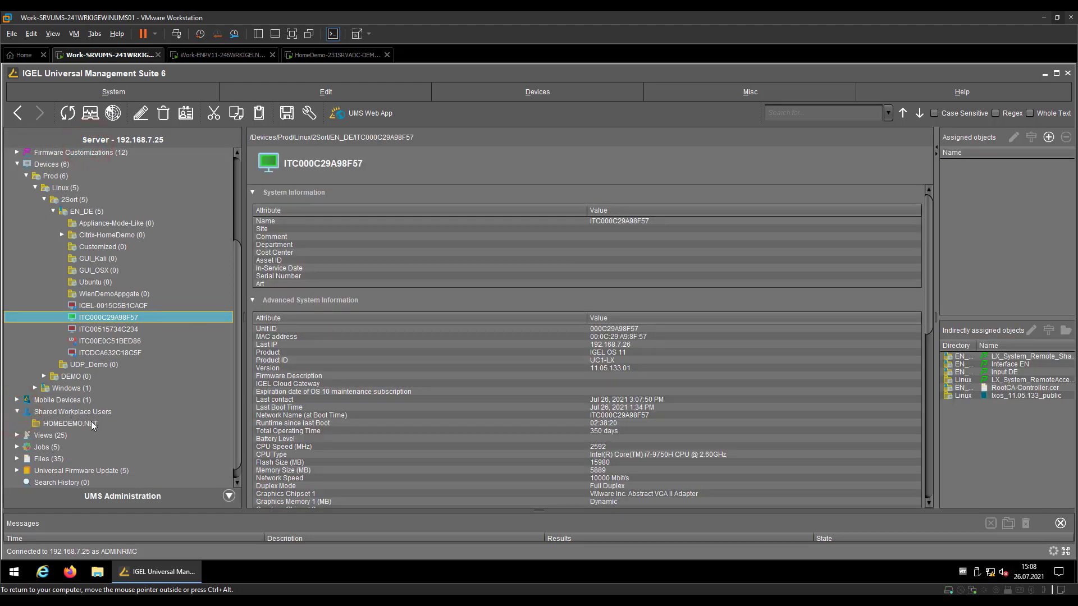
# Open HOMEDEMO.NET > Users and view Citrix Demo01's Member of groups
pyautogui.click(44, 423)
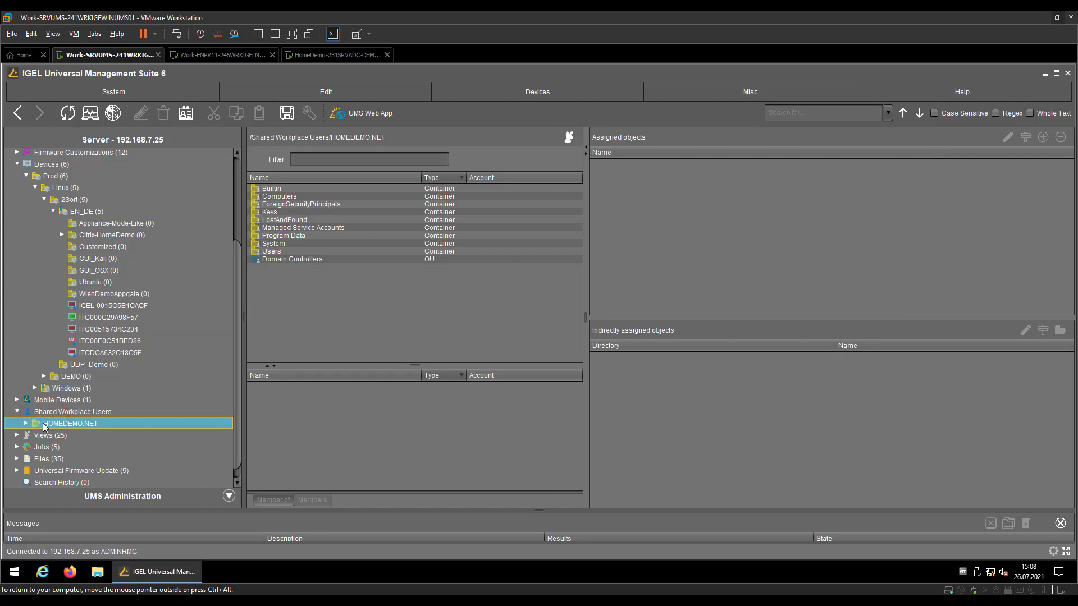
pyautogui.click(28, 424)
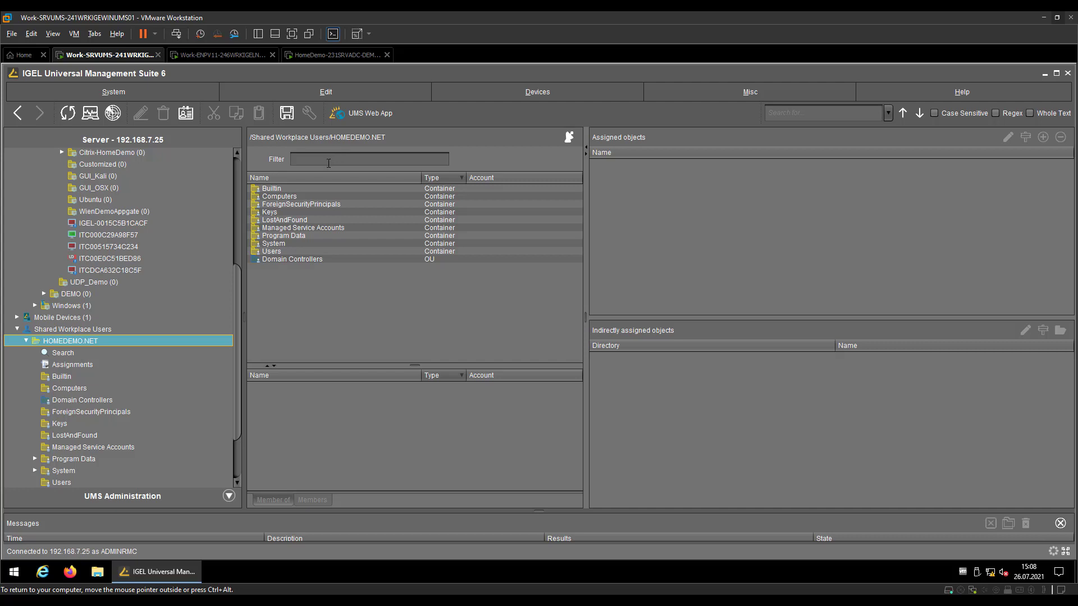
pyautogui.click(269, 252)
pyautogui.click(269, 252)
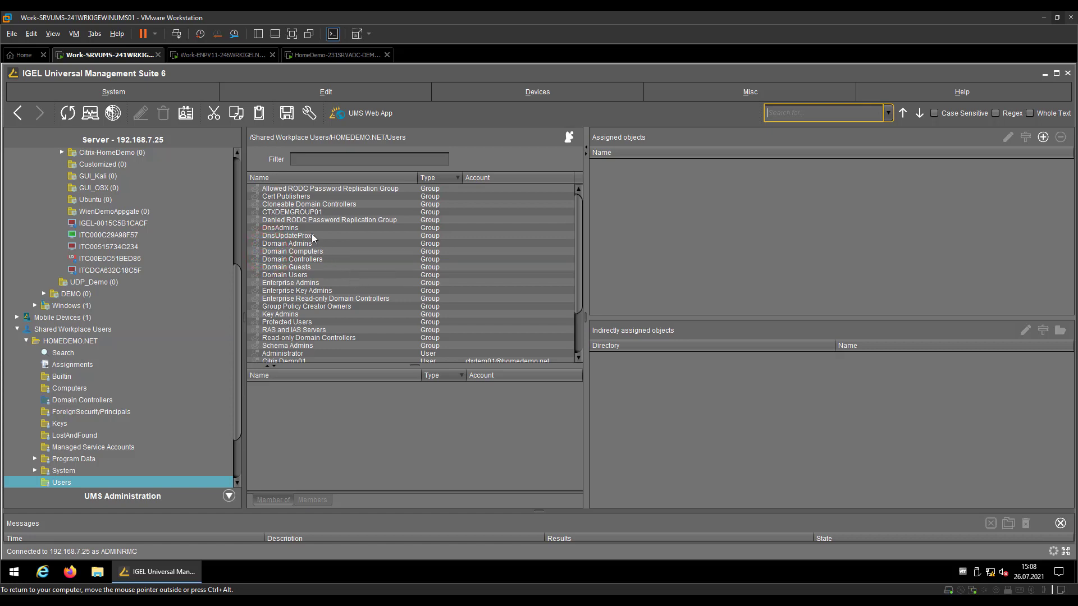
pyautogui.scroll(-2, 299, 213)
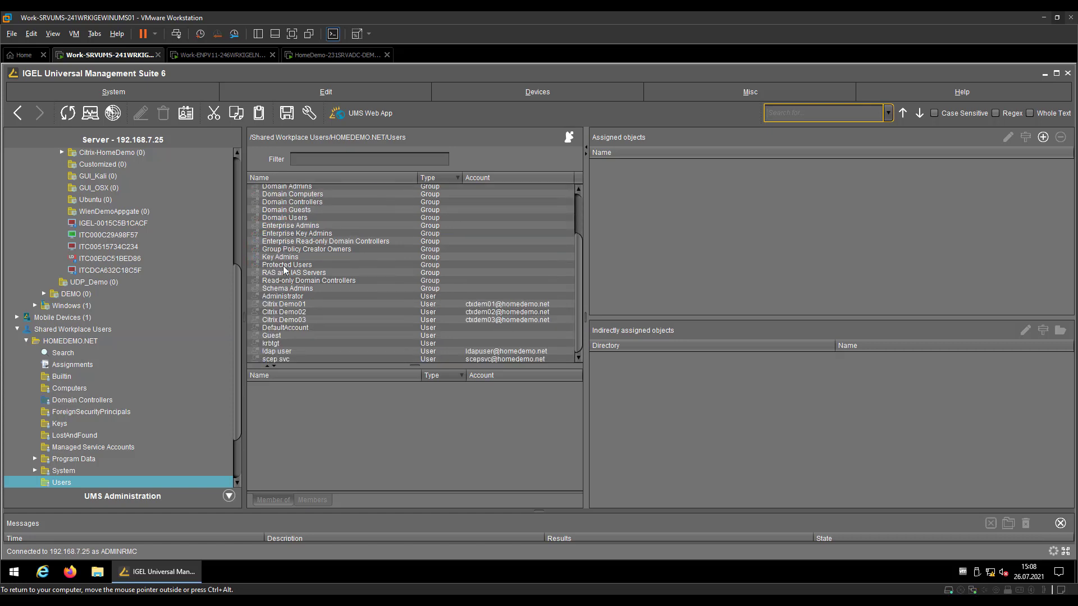
pyautogui.click(279, 311)
pyautogui.click(279, 305)
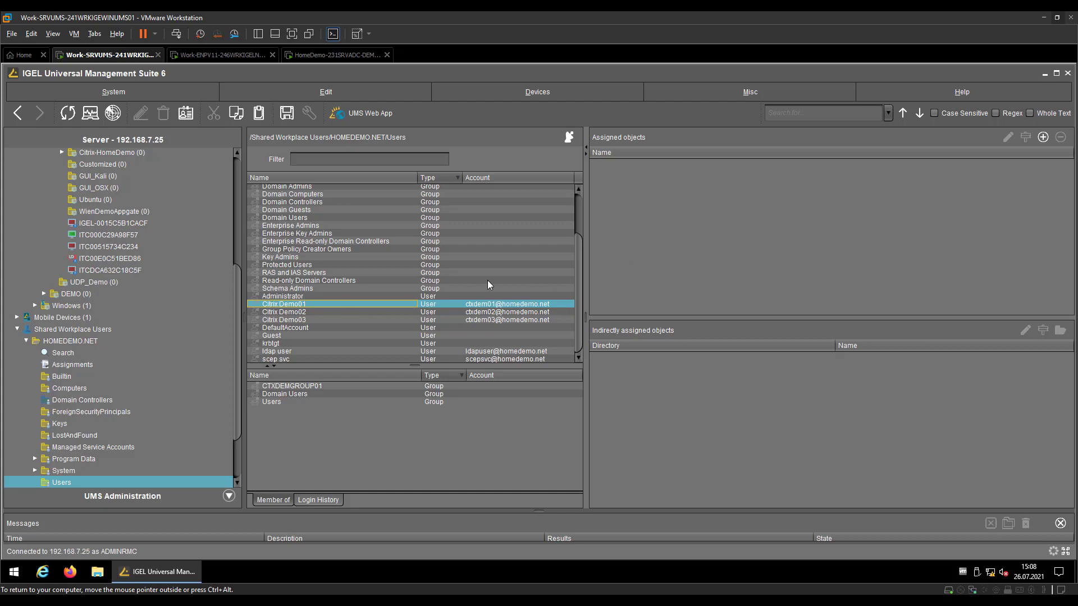
pyautogui.click(711, 45)
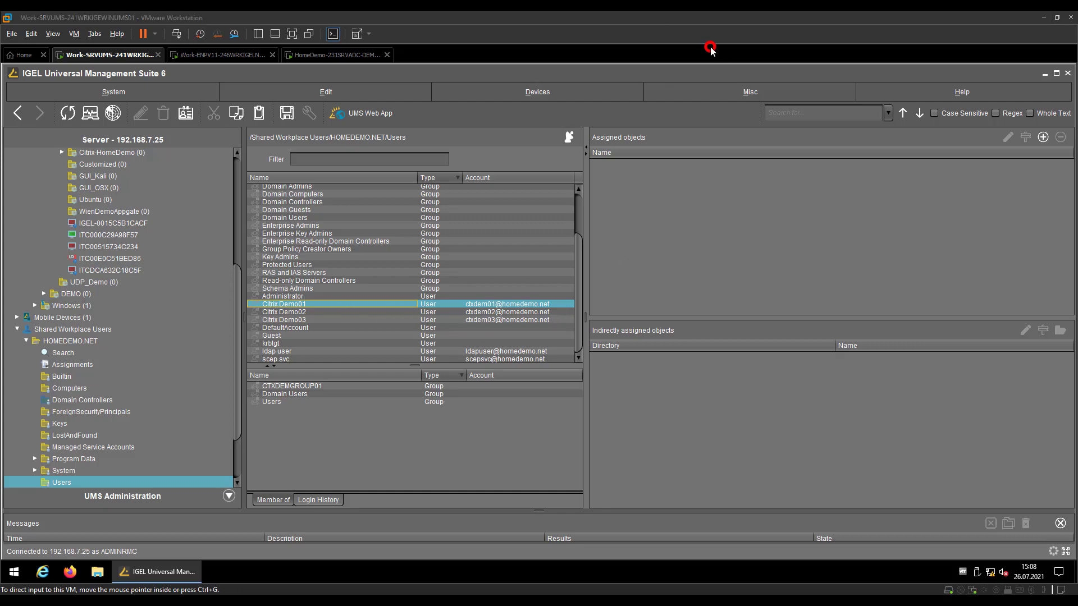
# List assignable objects for the demo user, collapsing Sessions and 2Sort, then view the Knowledge Base article
pyautogui.click(1043, 137)
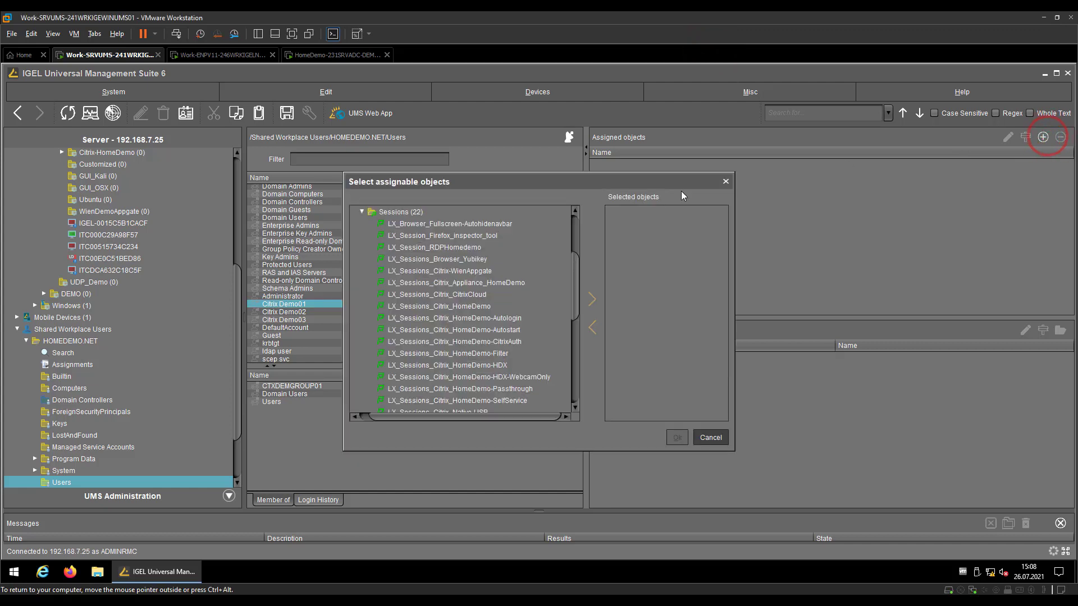
pyautogui.click(363, 213)
pyautogui.scroll(5, 385, 234)
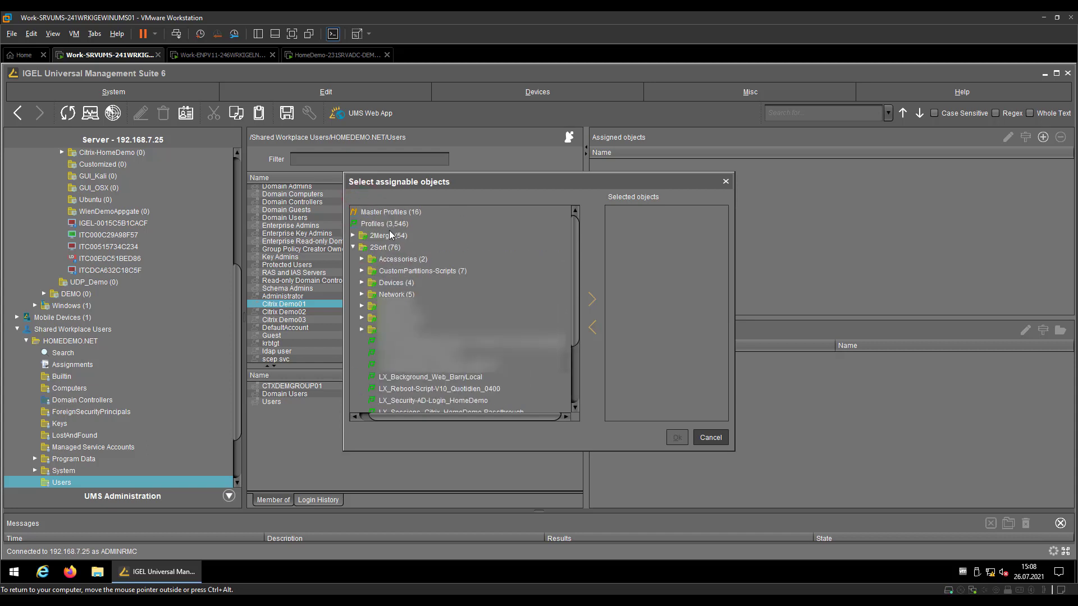
pyautogui.click(358, 249)
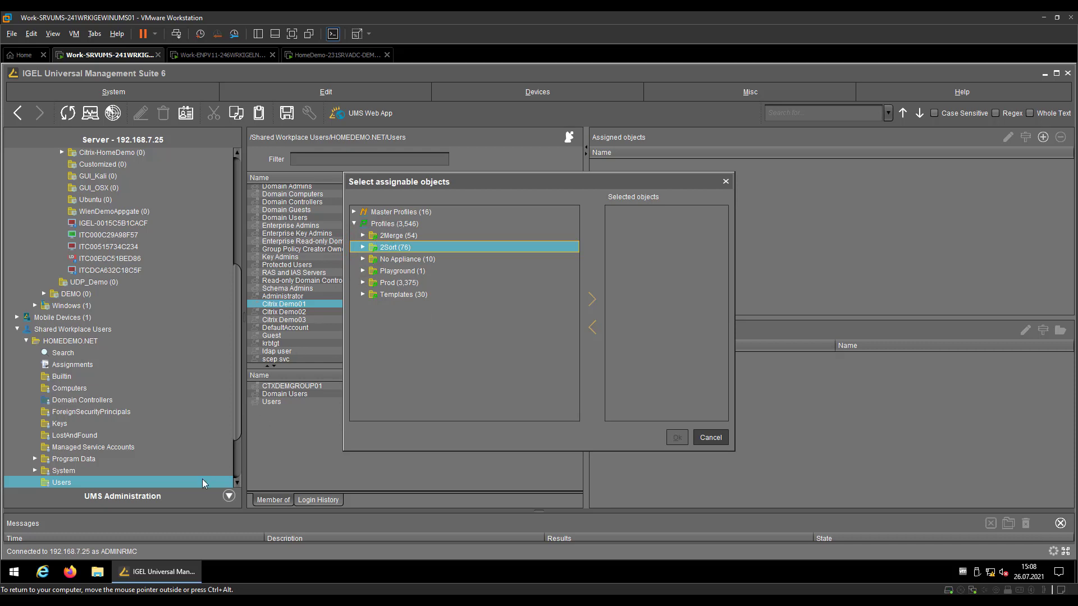
pyautogui.click(712, 41)
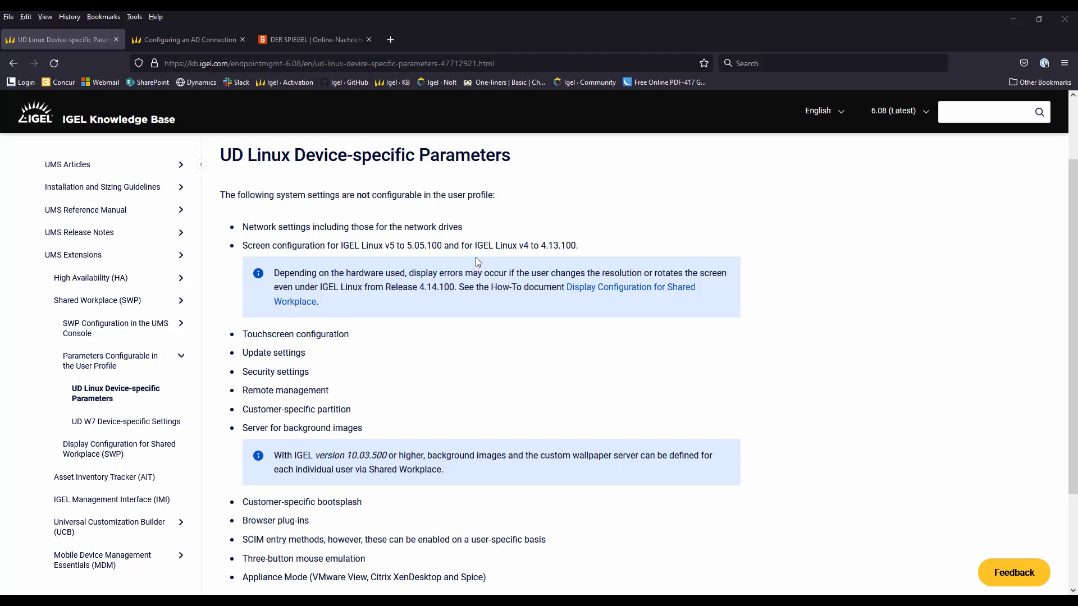
pyautogui.scroll(-3, 477, 258)
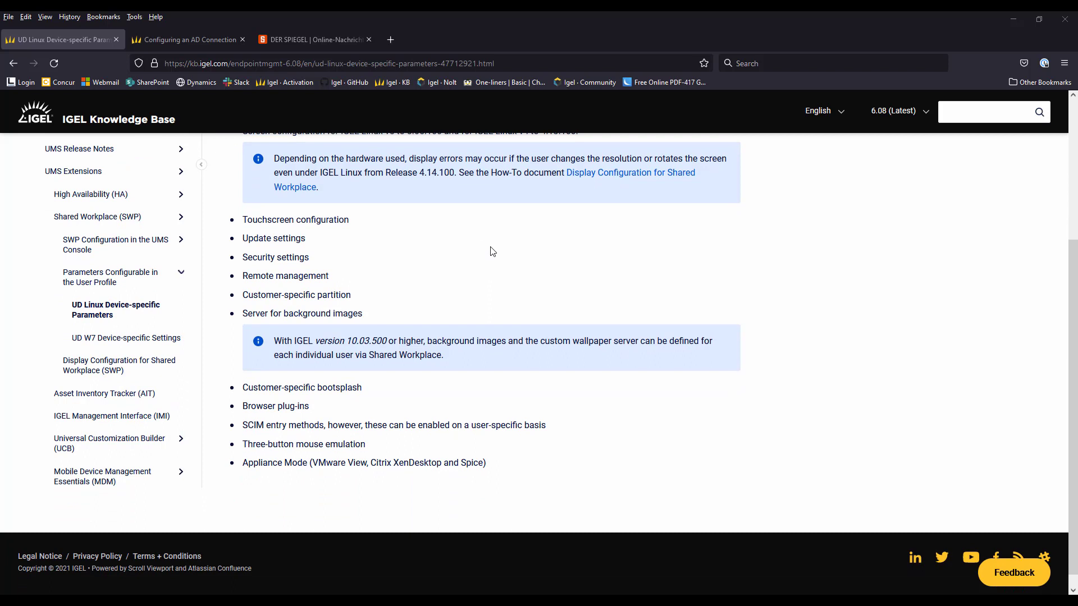
pyautogui.scroll(1, 492, 251)
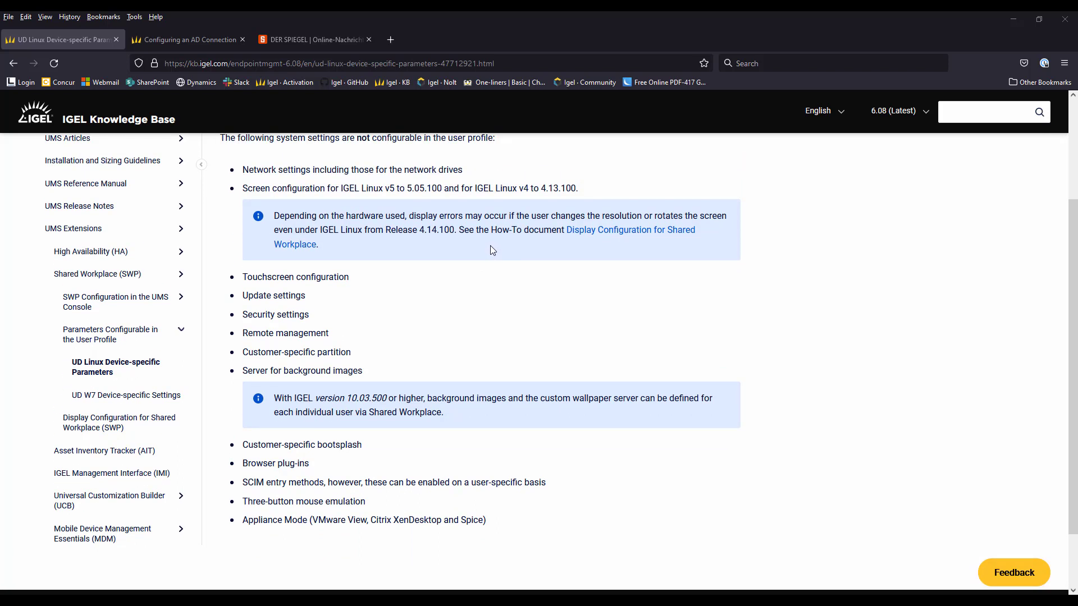
pyautogui.click(724, 45)
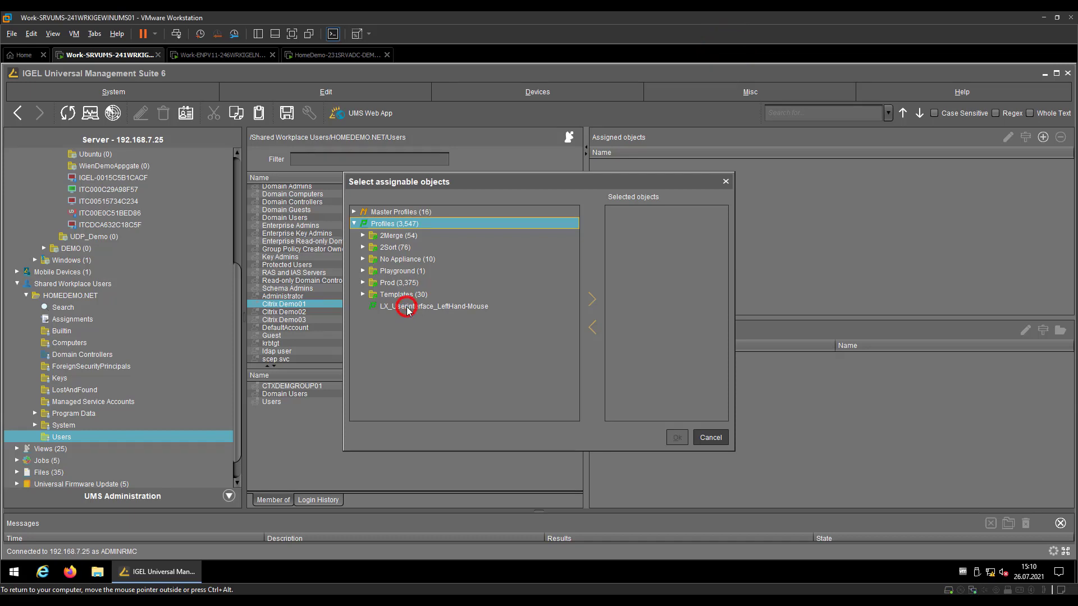
# Assign the LX_Userinterface_LeftHand-Mouse profile to Citrix Demo01
pyautogui.click(408, 309)
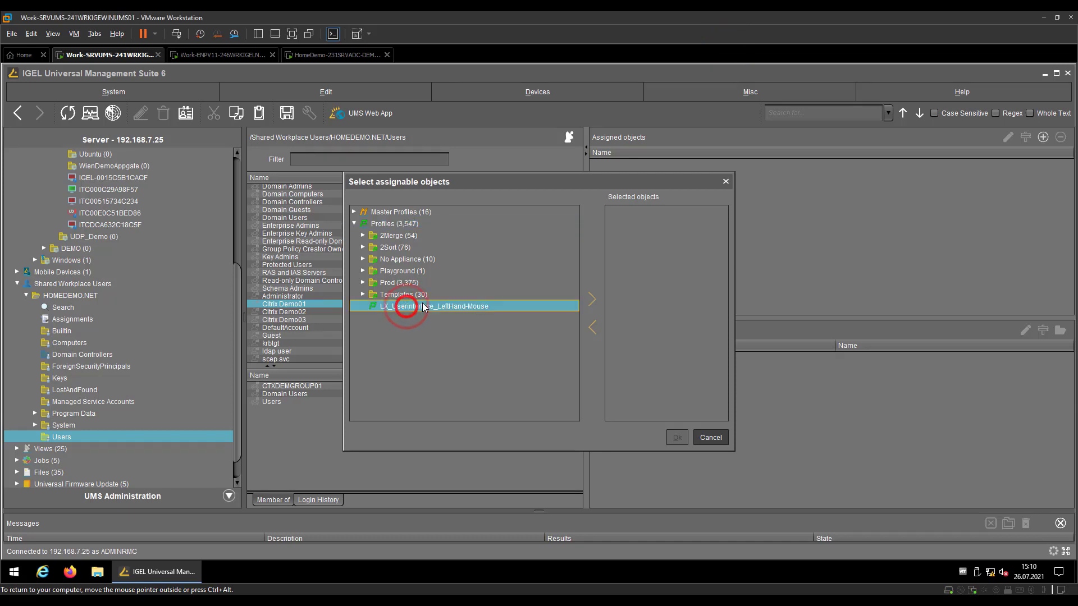
pyautogui.click(592, 300)
pyautogui.click(676, 438)
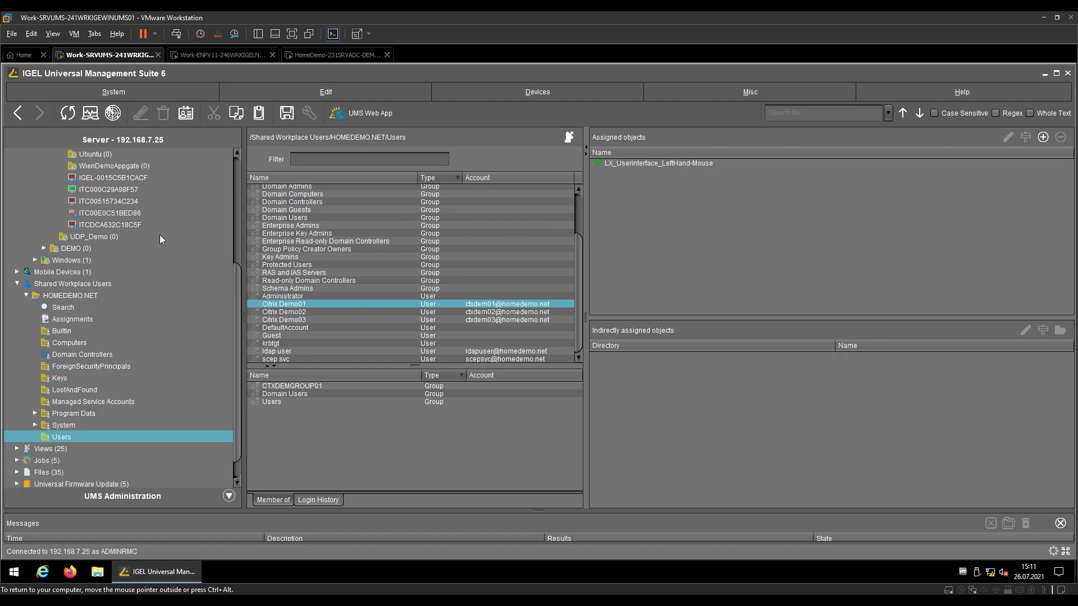
pyautogui.scroll(5, 164, 227)
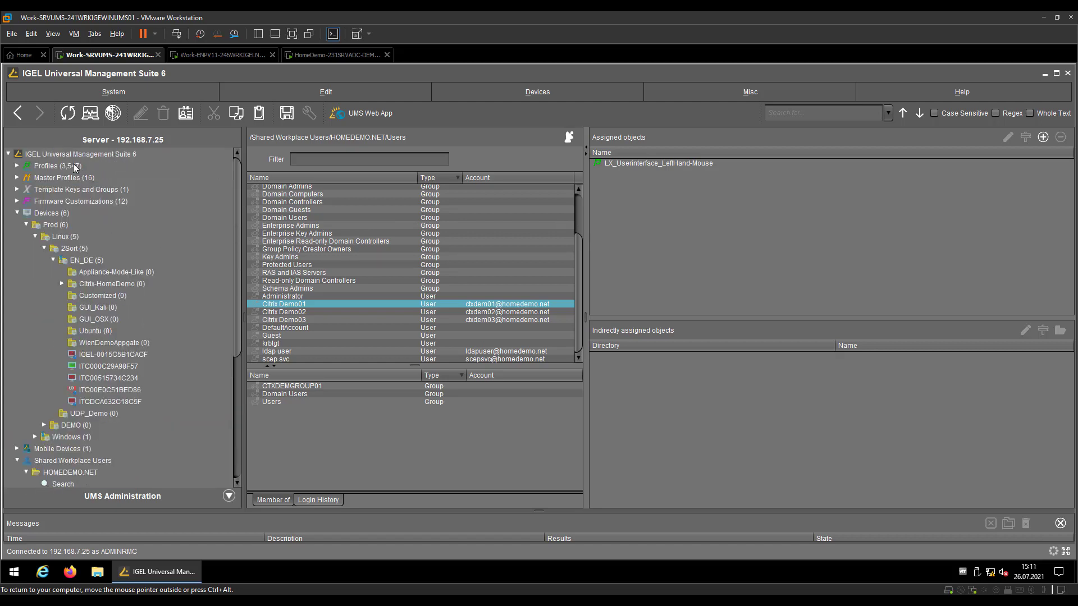
# Create a new profile named LX_Security_SharedWP from the Profiles folder's context menu
pyautogui.rightClick(74, 166)
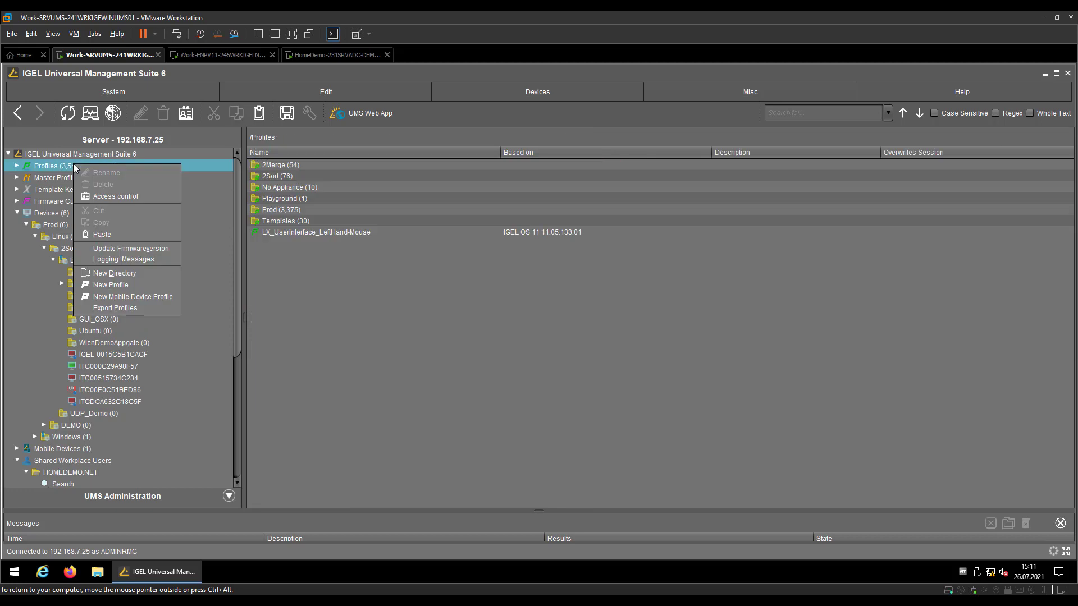
pyautogui.click(156, 288)
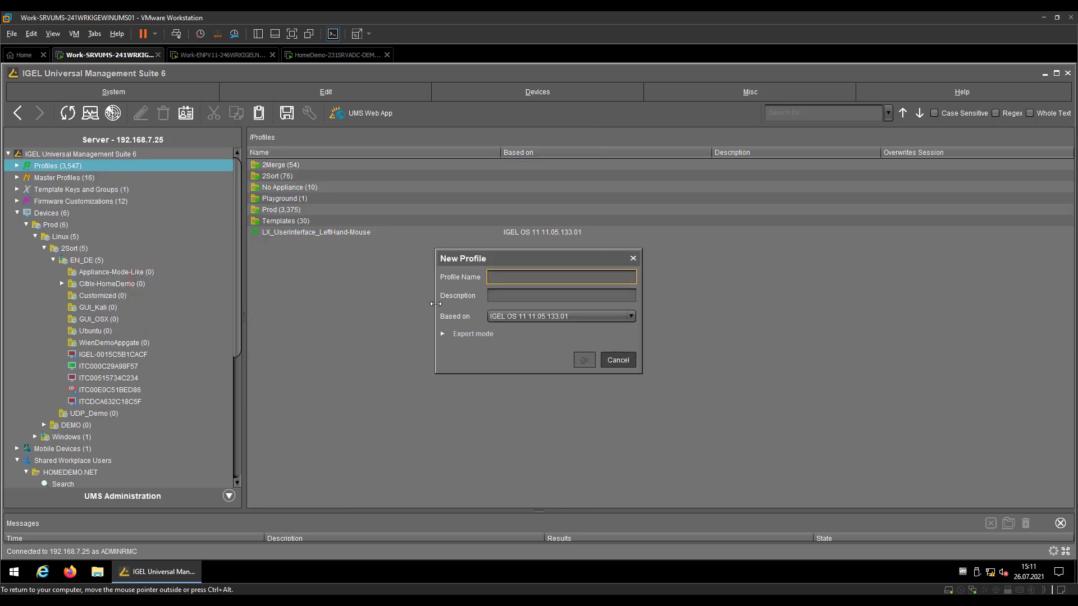
pyautogui.write('LX_Security_SharedWP')
pyautogui.press('Return')
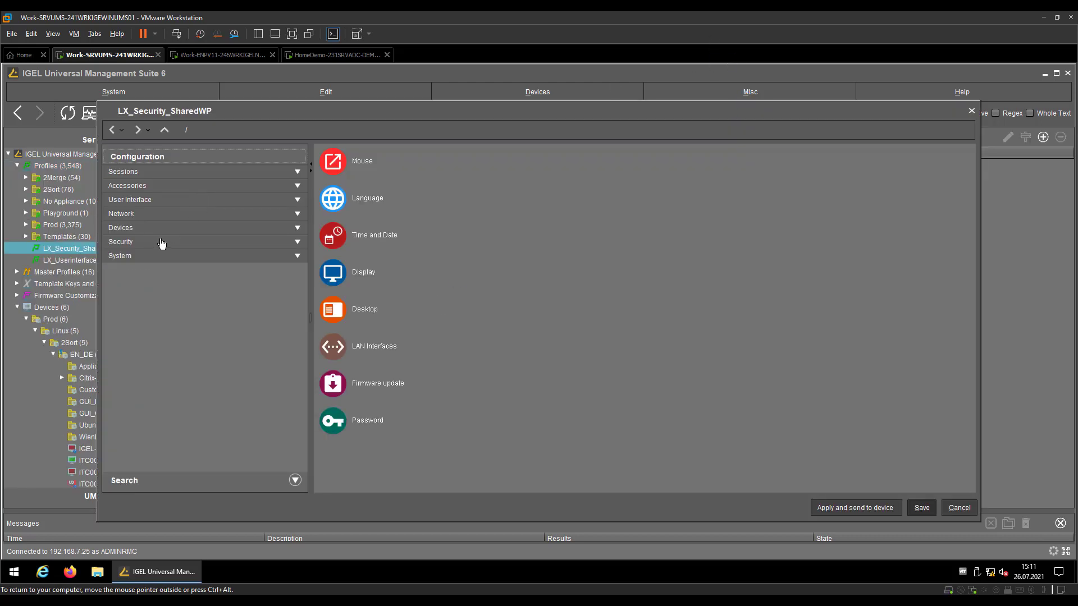
# Under Security > Logon > Shared Workplace, activate IGEL Shared Workplace and skip login when UMS is unavailable
pyautogui.click(159, 241)
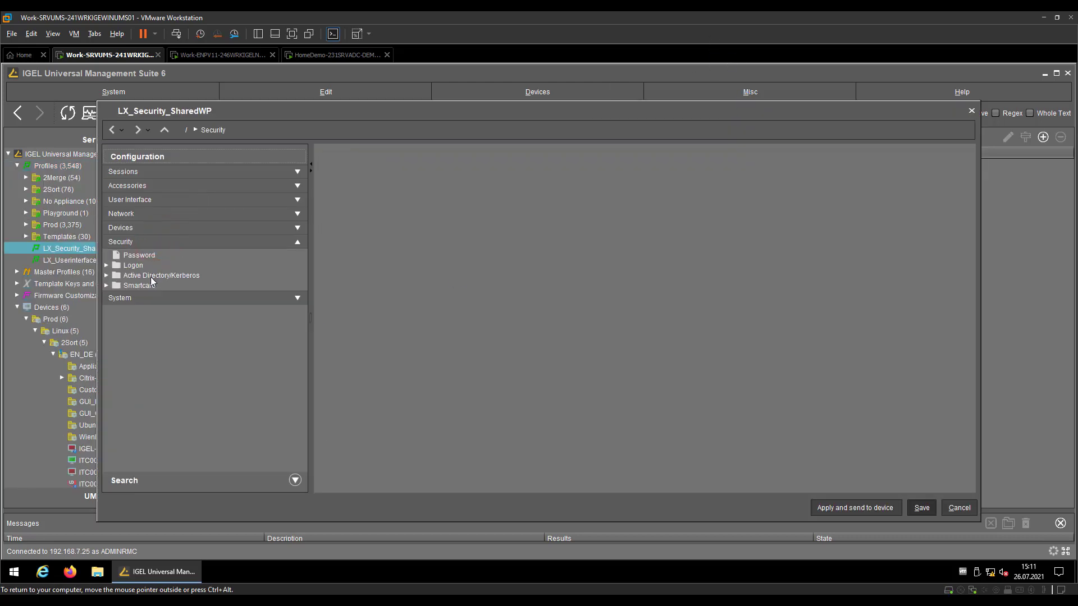
pyautogui.click(137, 228)
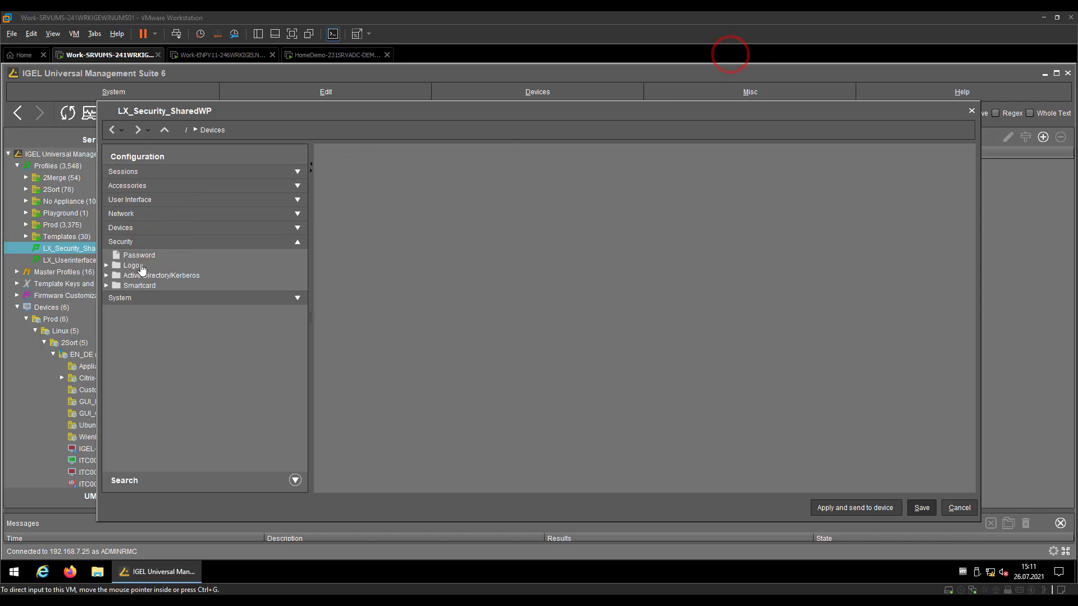
pyautogui.click(136, 266)
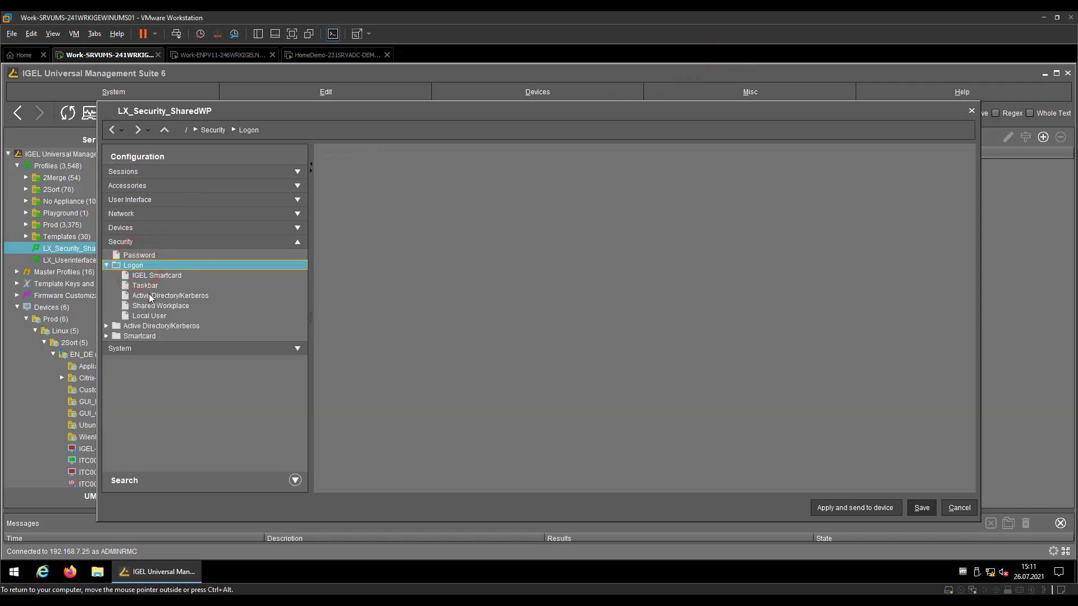
pyautogui.click(148, 307)
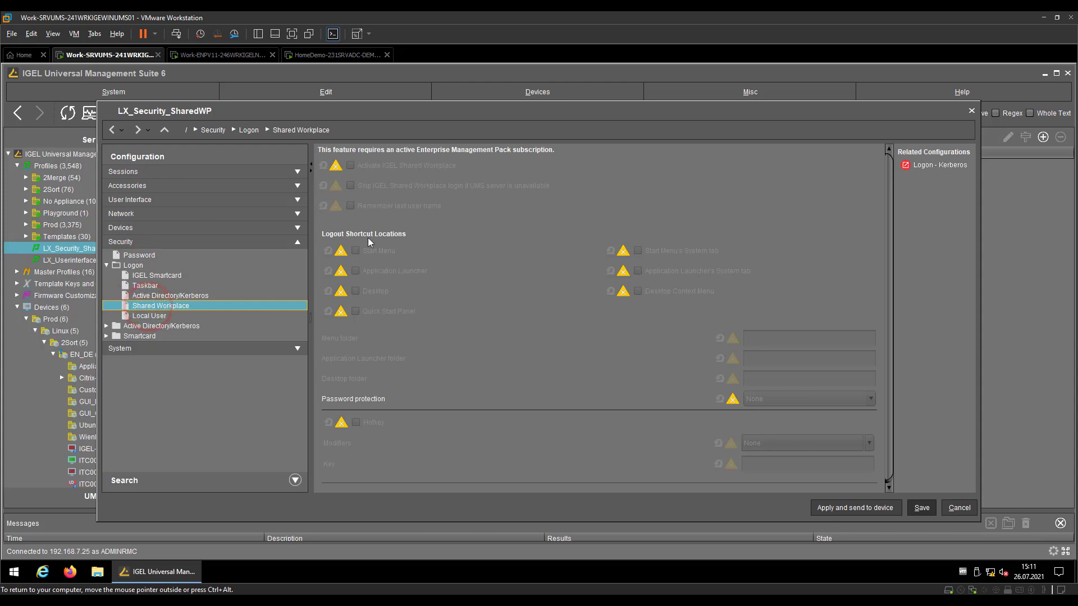
pyautogui.click(349, 165)
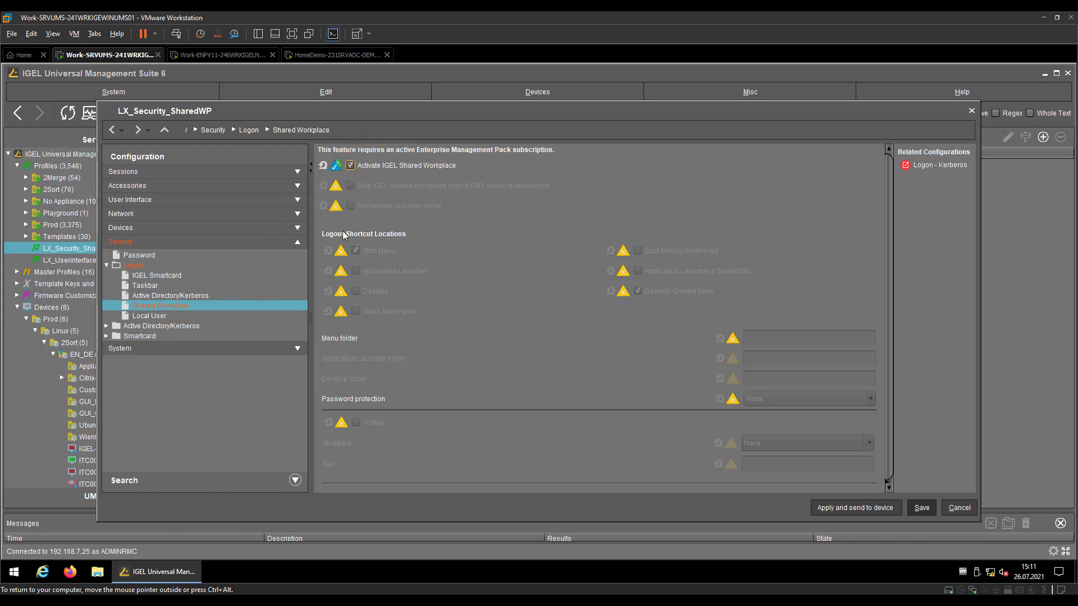
pyautogui.click(334, 186)
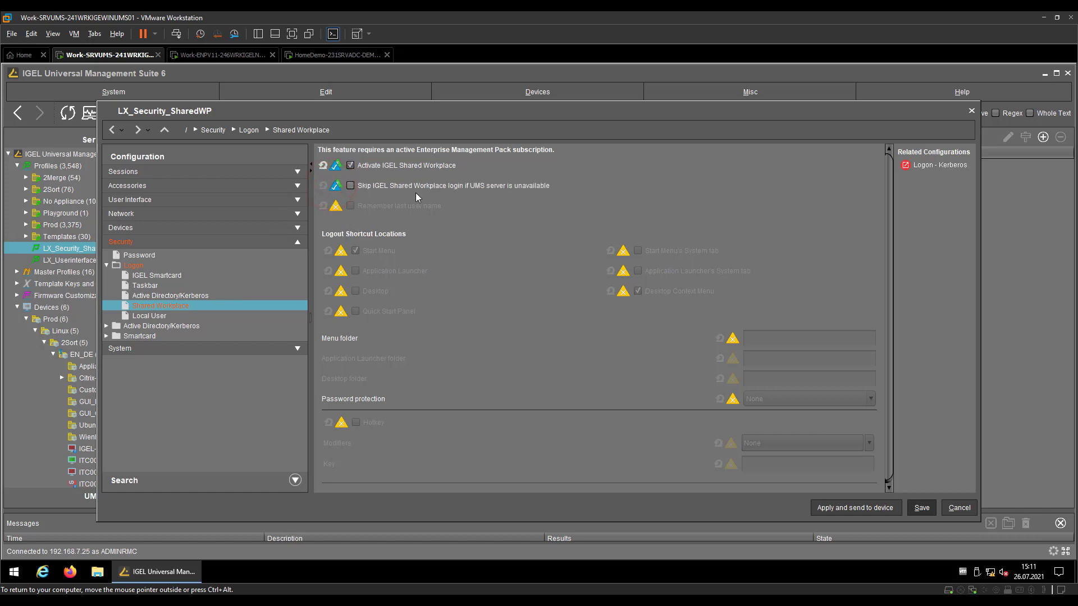
pyautogui.click(490, 186)
pyautogui.moveTo(557, 185)
# Save LX_Security_SharedWP and assign it to ITC000C29A98F57 with update time Now, then view the endpoint
pyautogui.click(922, 508)
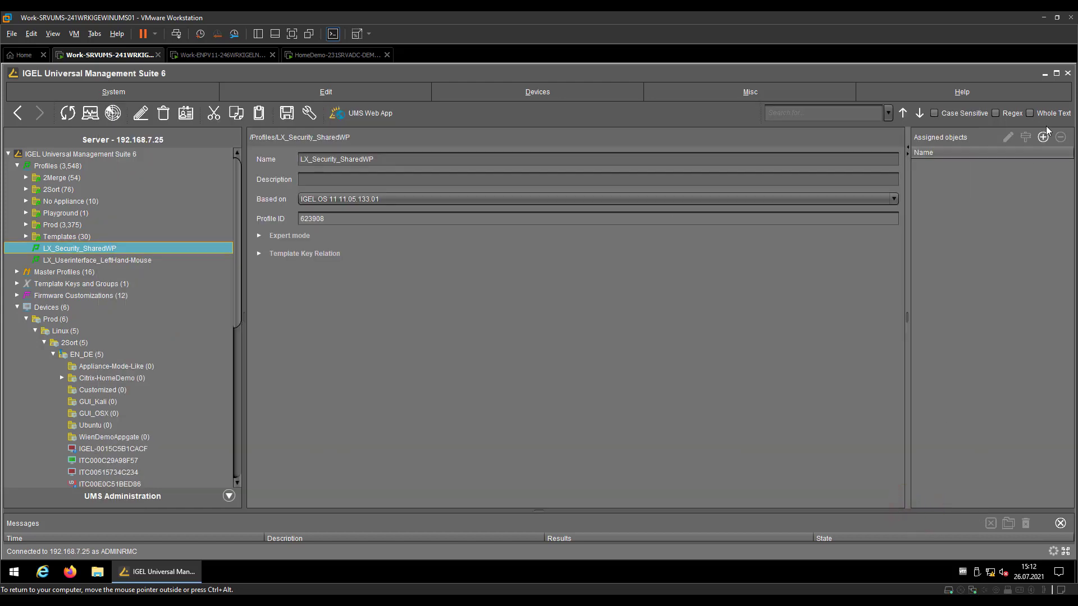
pyautogui.click(1043, 136)
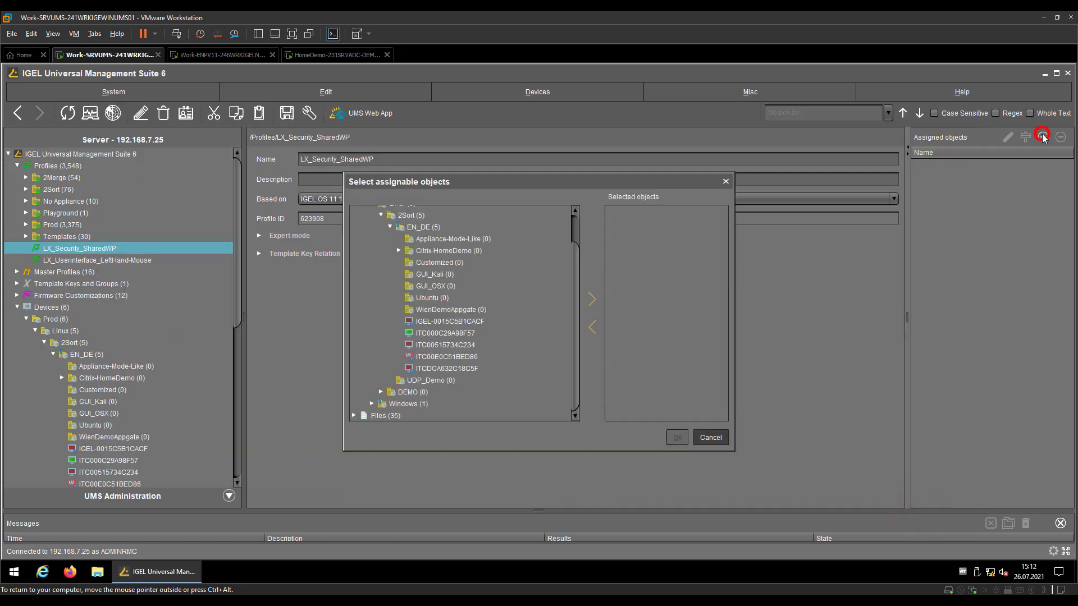
pyautogui.click(456, 333)
pyautogui.click(592, 299)
pyautogui.click(677, 438)
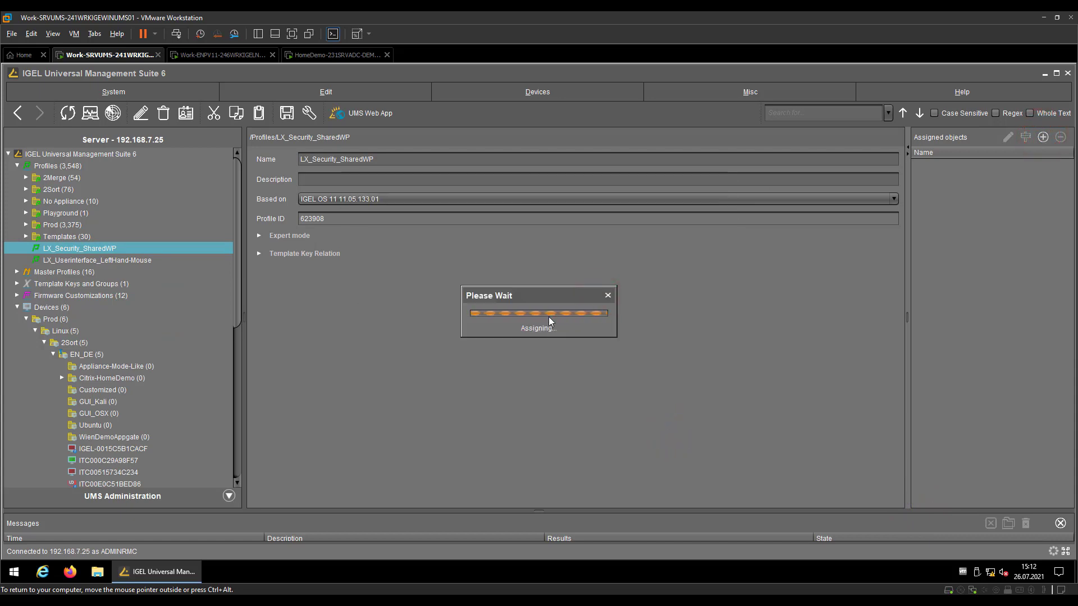
pyautogui.click(430, 302)
pyautogui.click(640, 352)
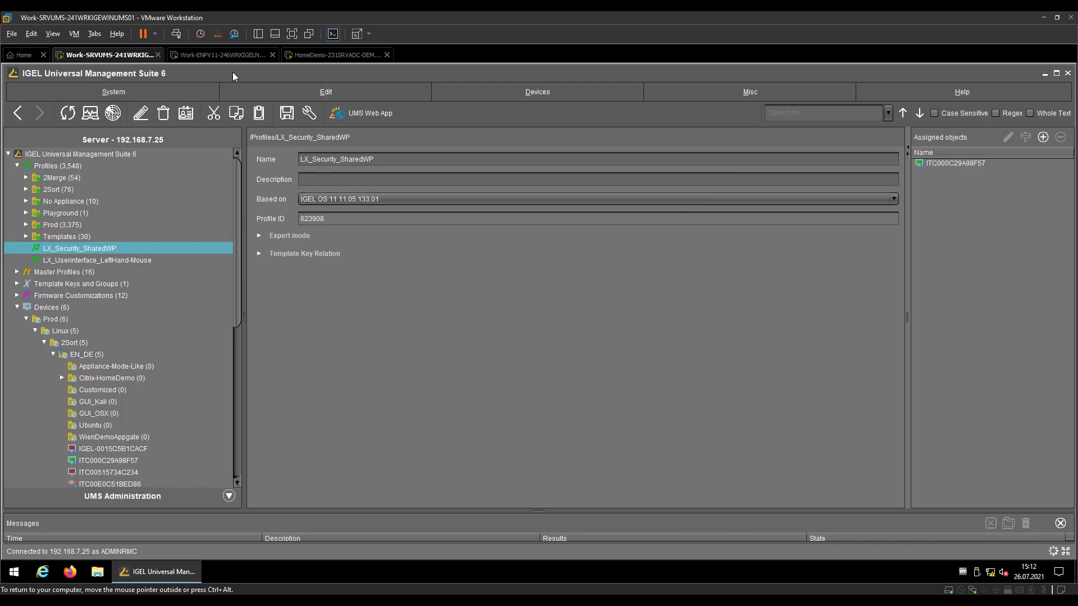
pyautogui.click(223, 55)
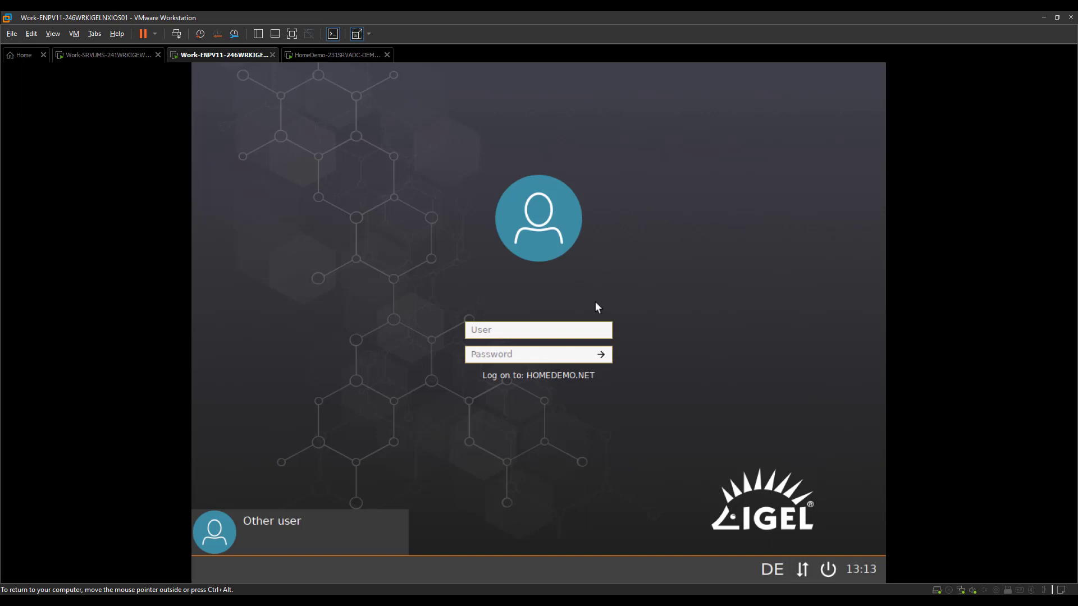
# Log in to HOMEDEMO.NET with the first demo domain user's name and password
pyautogui.write('ctxdem01')
pyautogui.press('Tab')
pyautogui.write('•••••••••••')
pyautogui.press('Return')
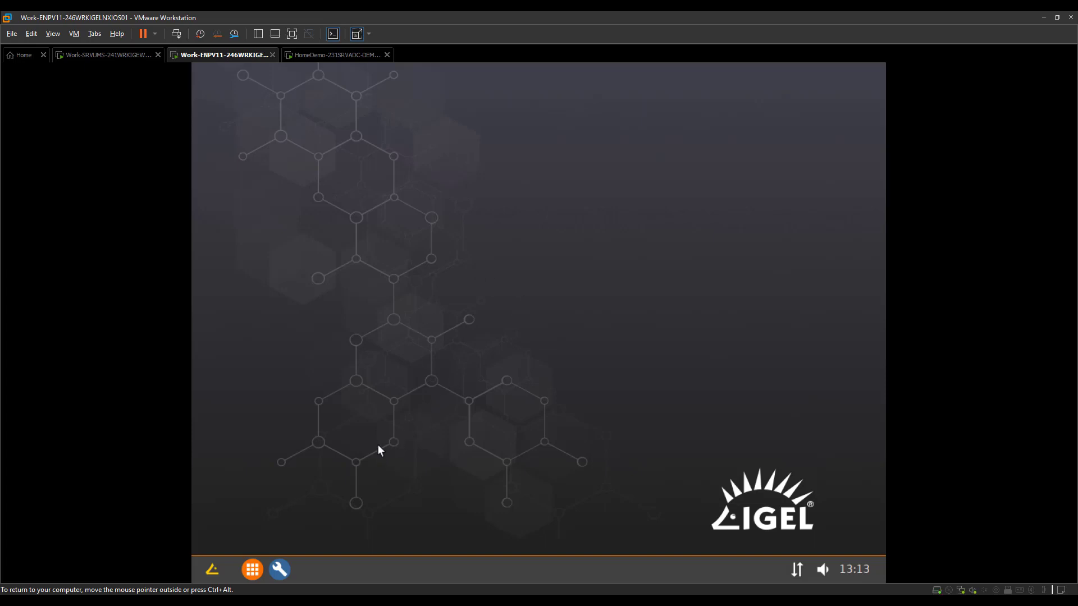
pyautogui.click(281, 568)
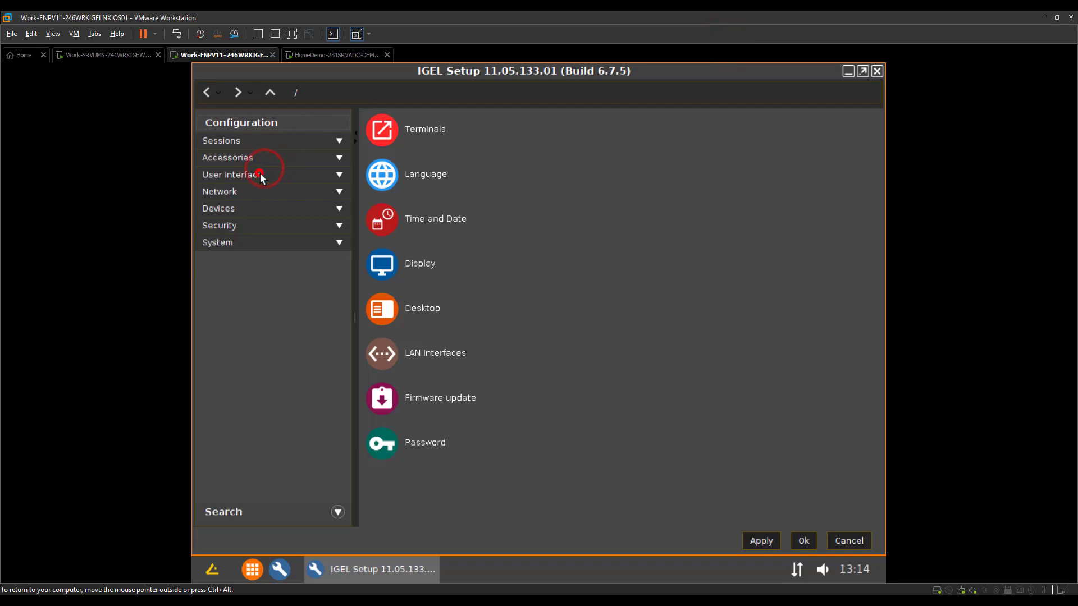
pyautogui.click(719, 48)
pyautogui.click(222, 174)
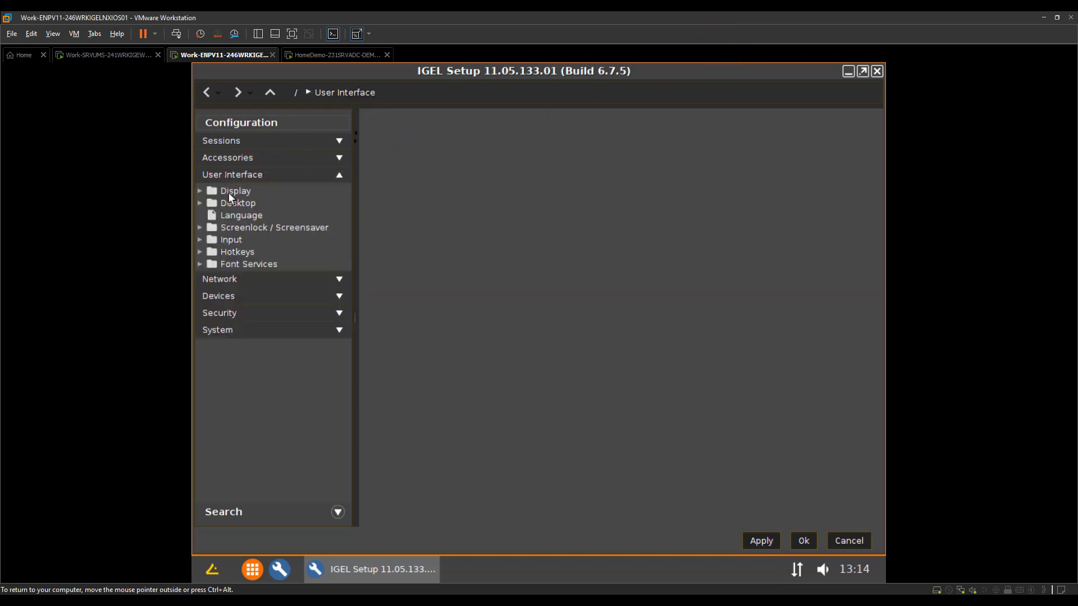
pyautogui.click(230, 240)
pyautogui.click(241, 276)
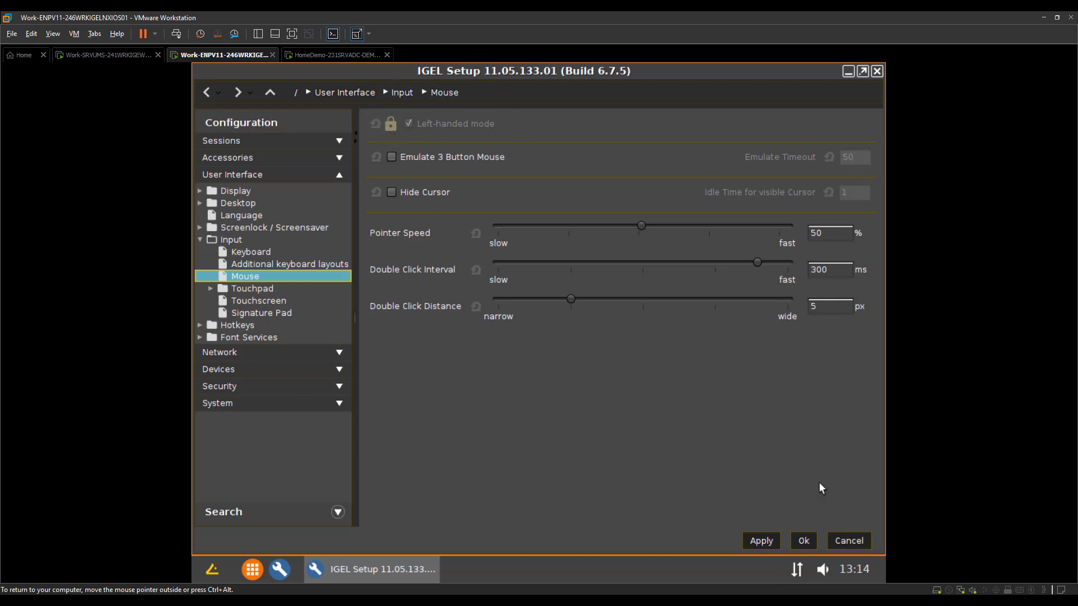
pyautogui.click(845, 544)
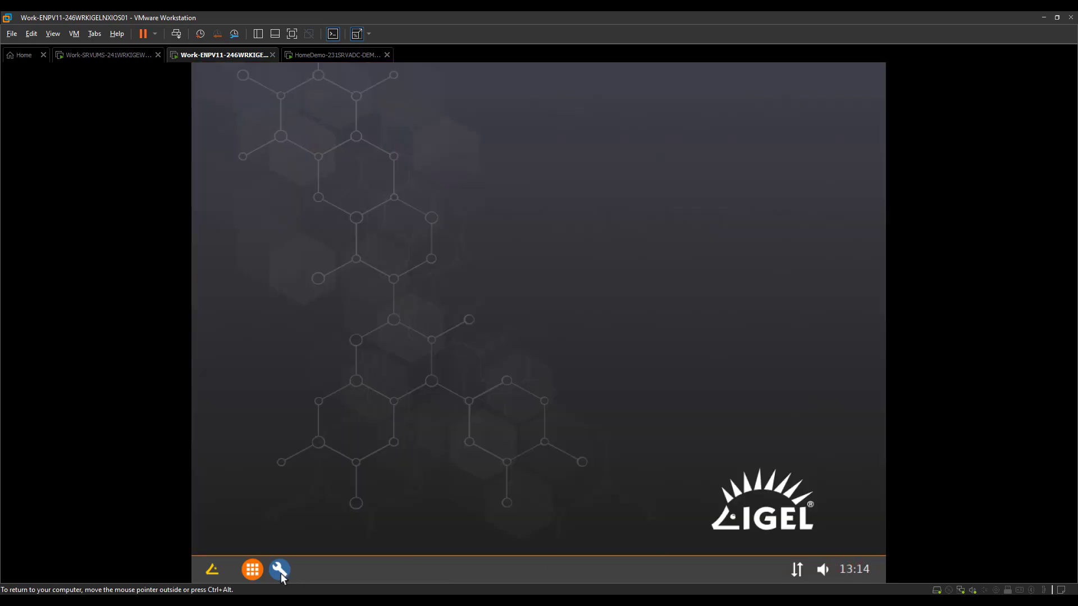
pyautogui.click(212, 570)
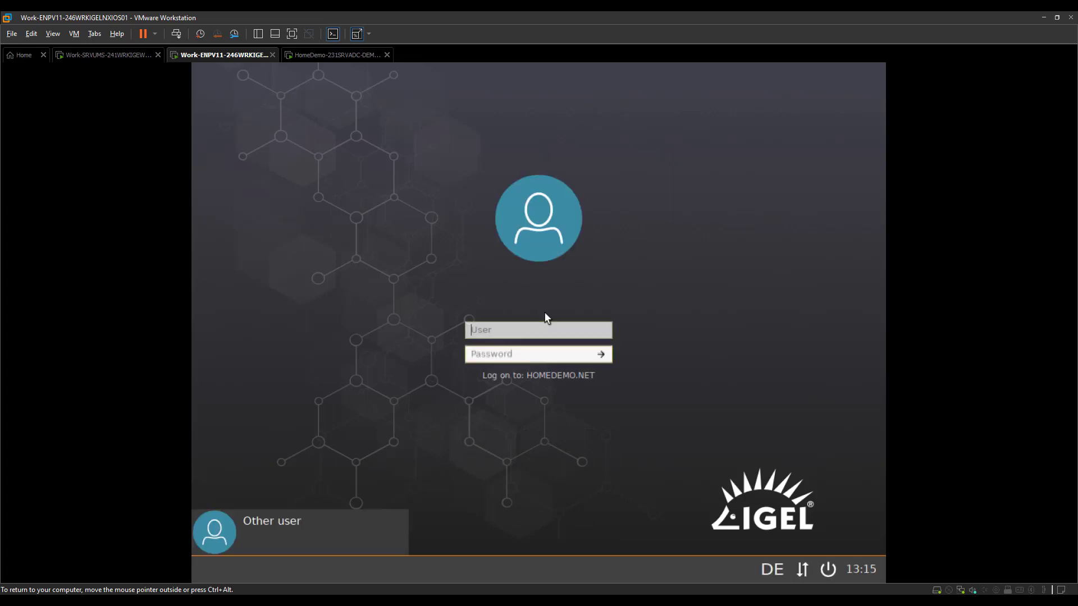
# Sign in to HOMEDEMO.NET as the second domain user with that user's credentials
pyautogui.click(483, 331)
pyautogui.write('ctxdem02')
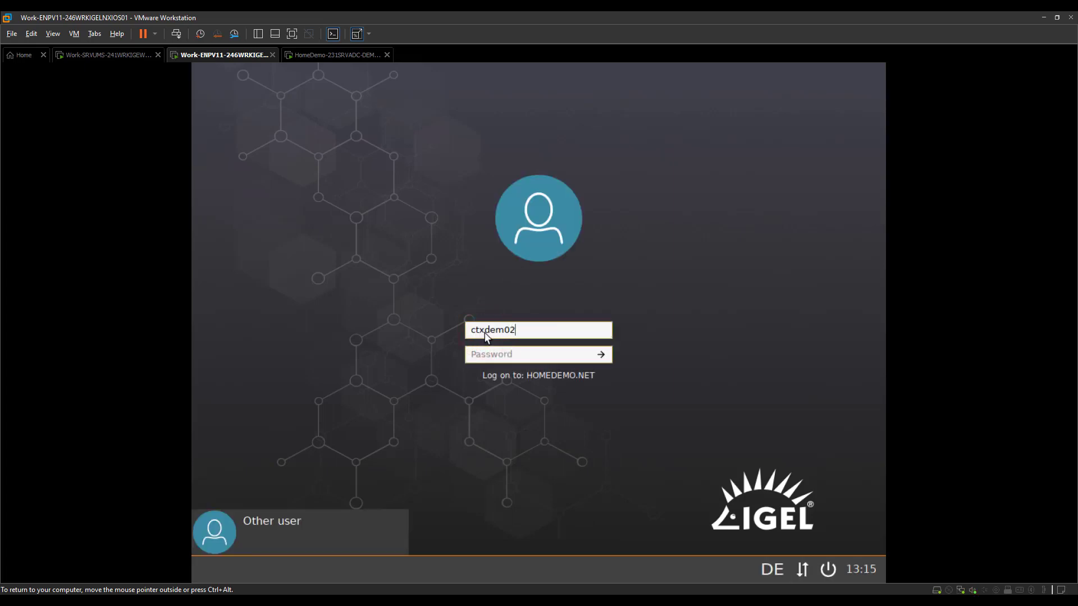
pyautogui.write('***********')
pyautogui.press('Return')
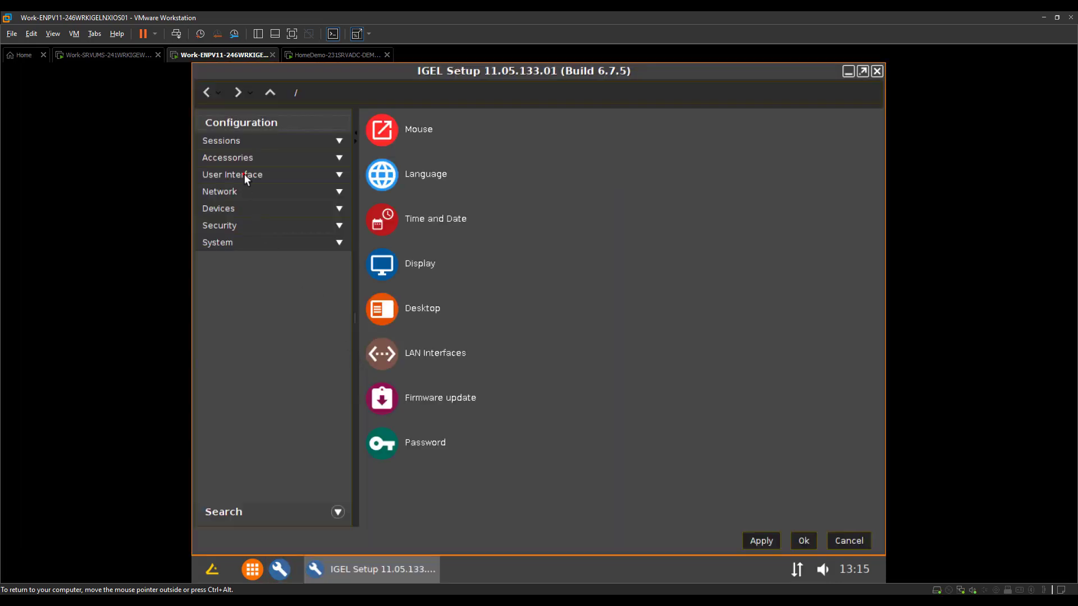
# Open User Interface > Input > Mouse in IGEL Setup to review the second user's mouse settings
pyautogui.click(245, 174)
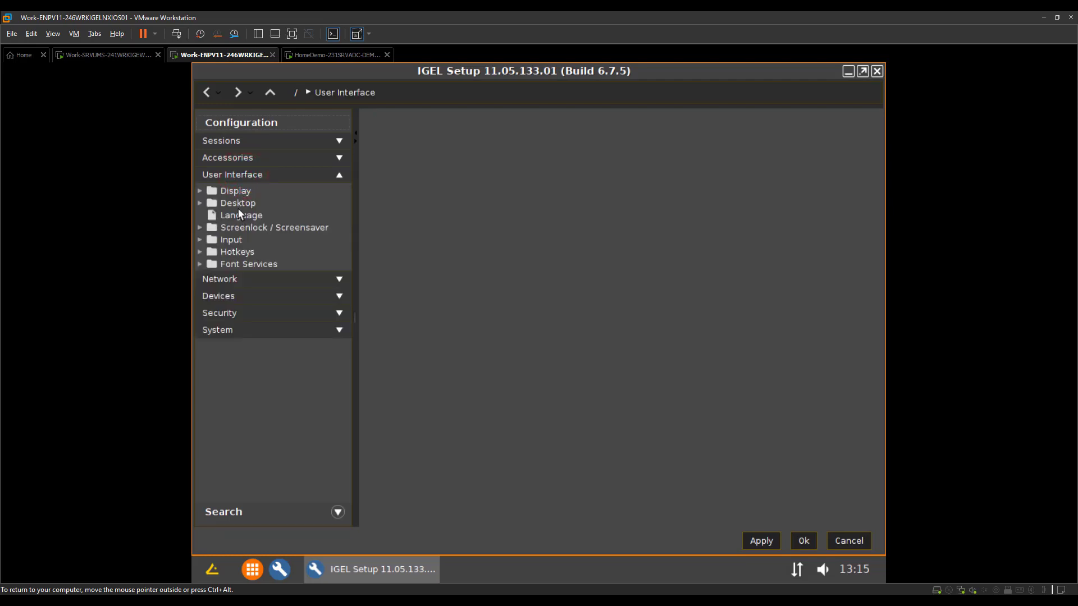
pyautogui.click(231, 239)
pyautogui.click(246, 276)
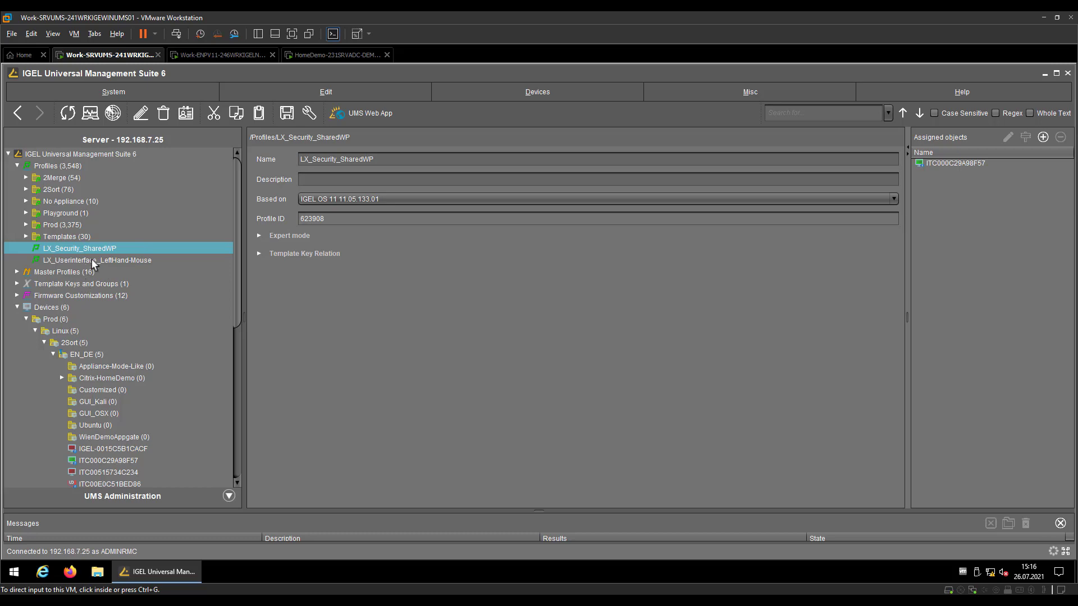
# Show the details of device ITC000C29A98F57
pyautogui.click(130, 461)
pyautogui.scroll(-4, 130, 460)
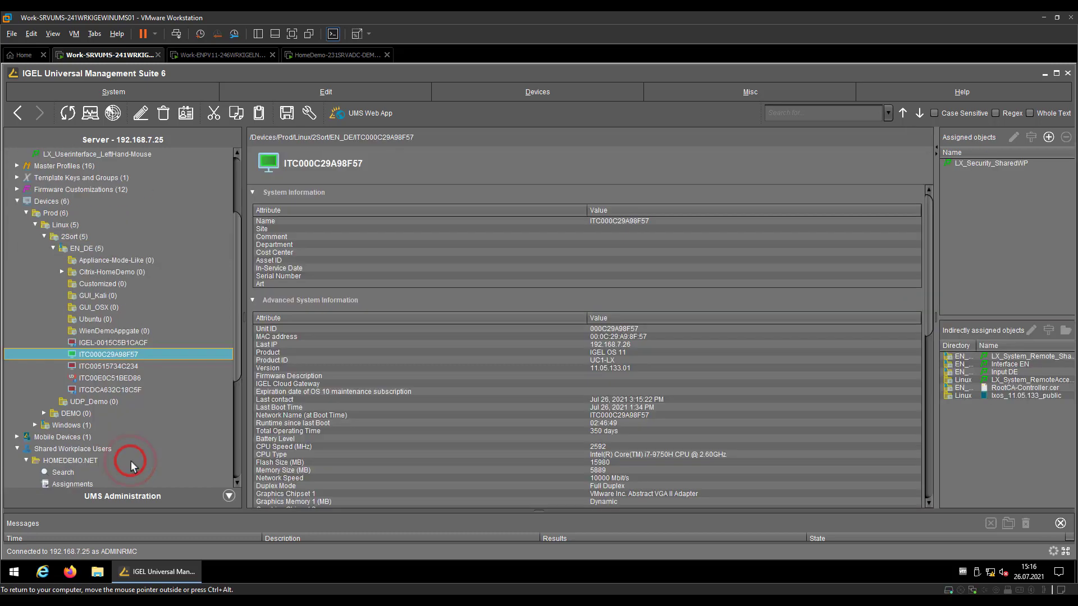
pyautogui.scroll(-4, 76, 443)
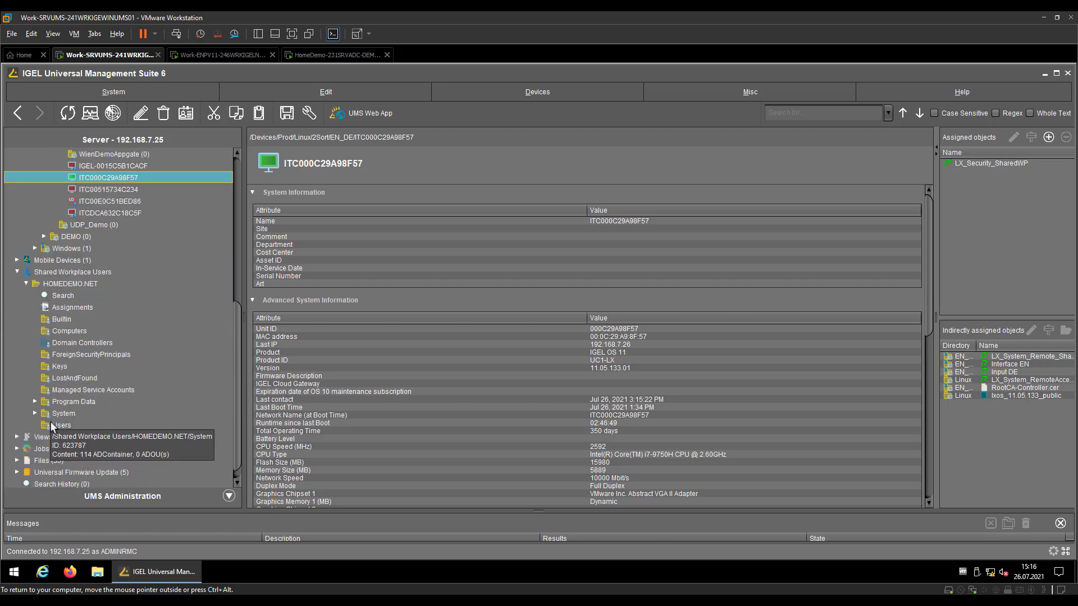
# Select the first demo user in HOMEDEMO.NET Users and open actions for its LX_Userinterface_LeftHand-Mouse profile
pyautogui.click(56, 424)
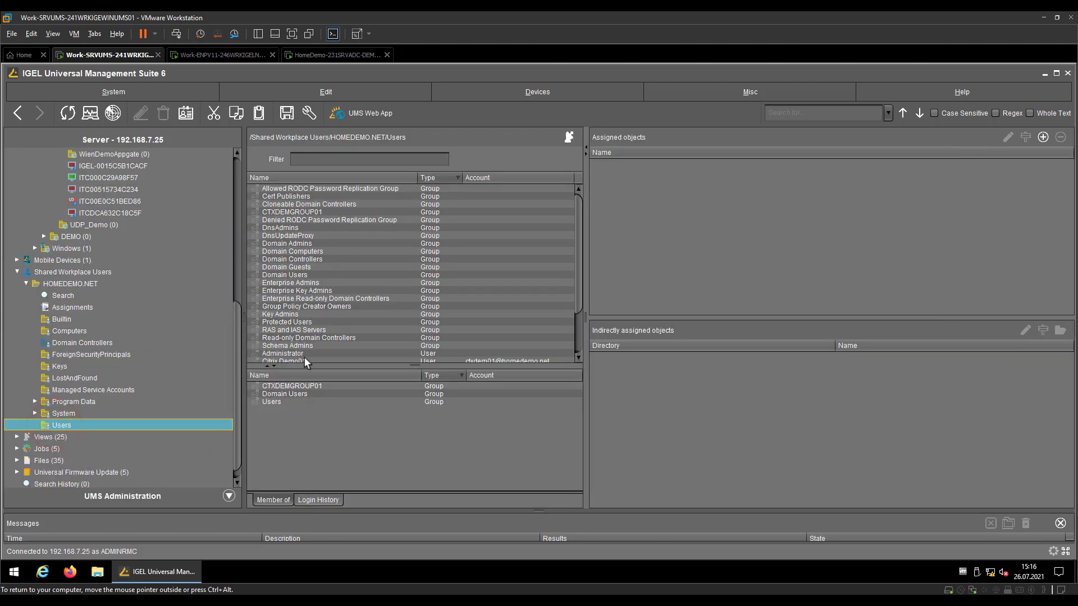
pyautogui.scroll(-4, 304, 357)
pyautogui.click(282, 304)
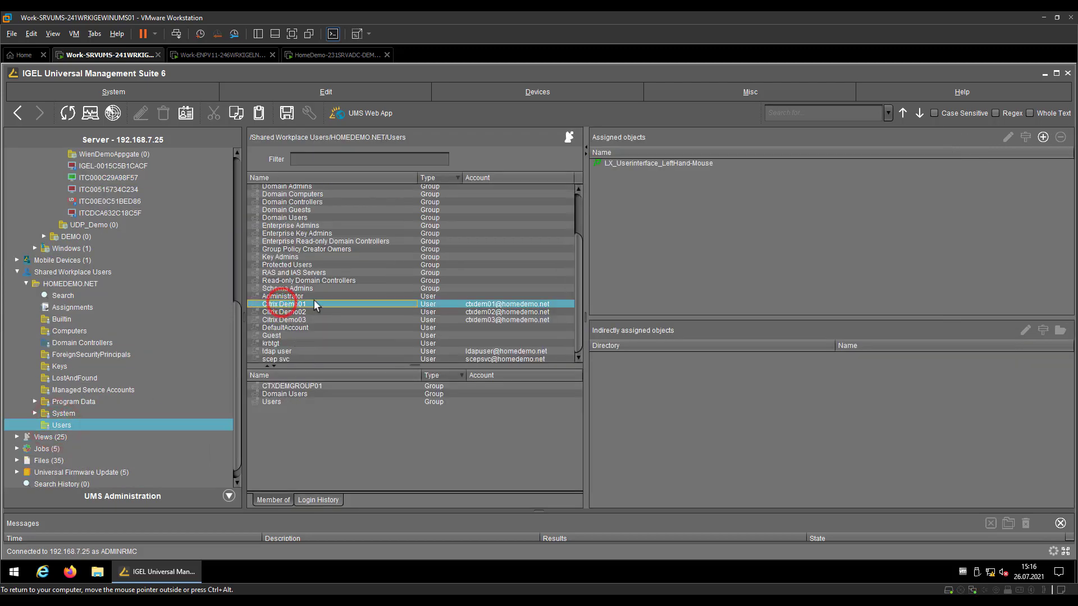
pyautogui.click(689, 162)
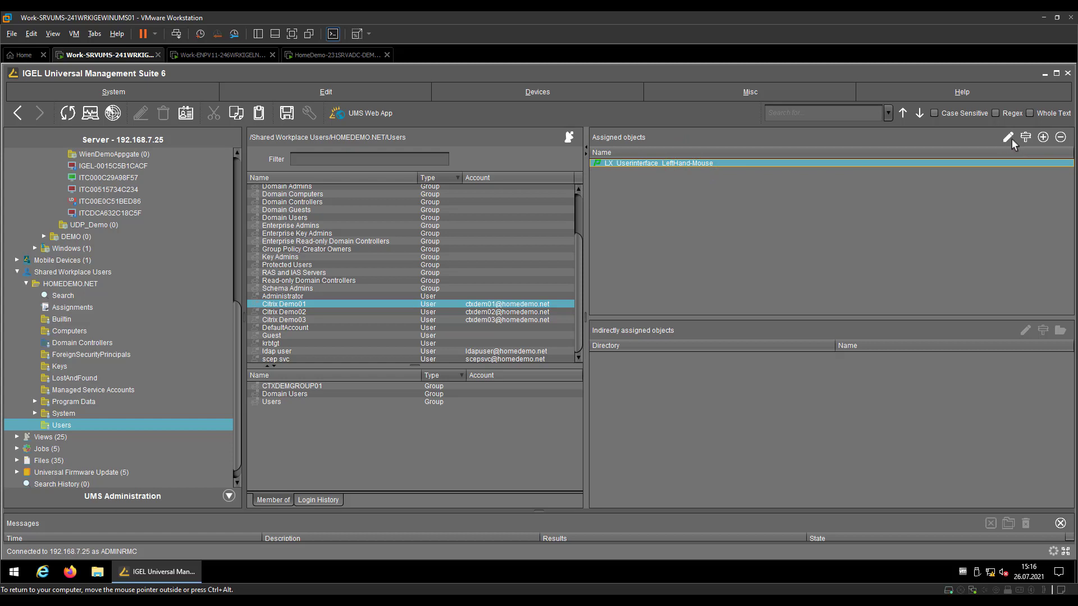
pyautogui.rightClick(668, 164)
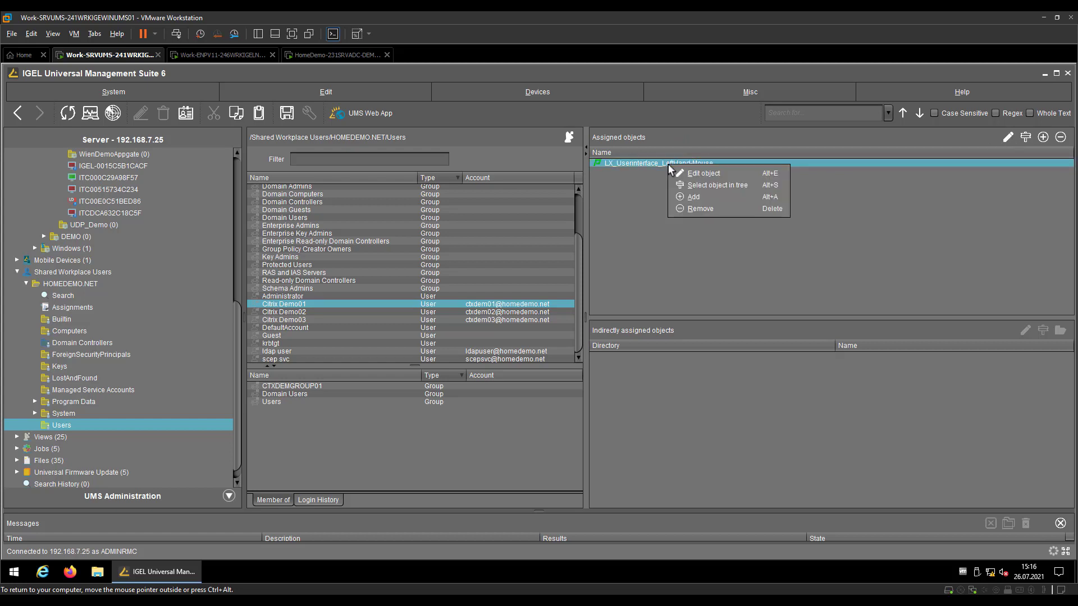
# Jump to the LX_Userinterface_LeftHand-Mouse profile, then open device ITC000C29A98F57's configuration editor
pyautogui.click(709, 185)
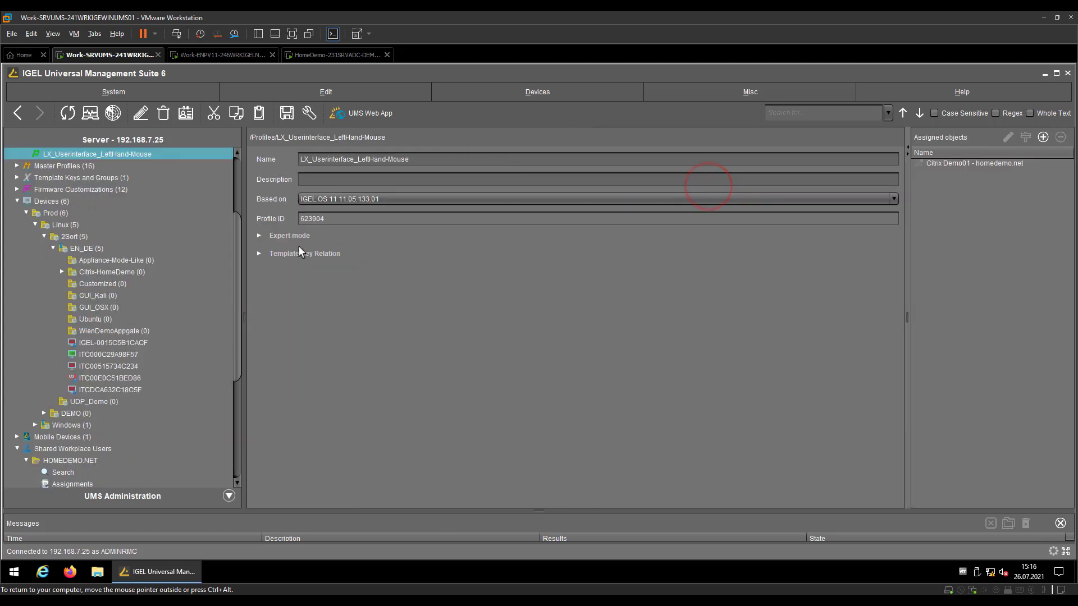
pyautogui.click(991, 163)
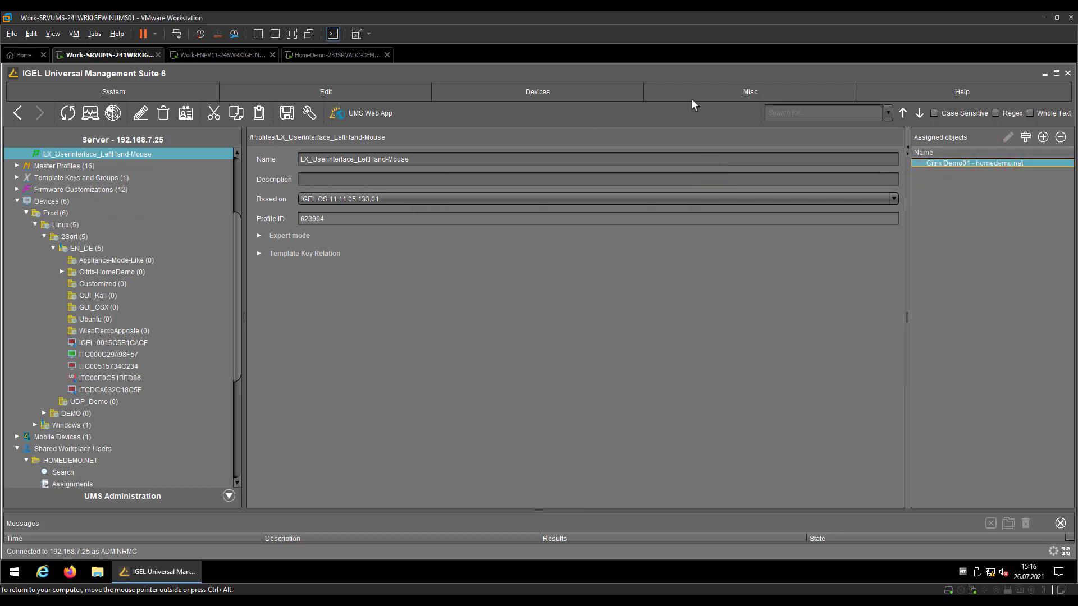
pyautogui.click(724, 40)
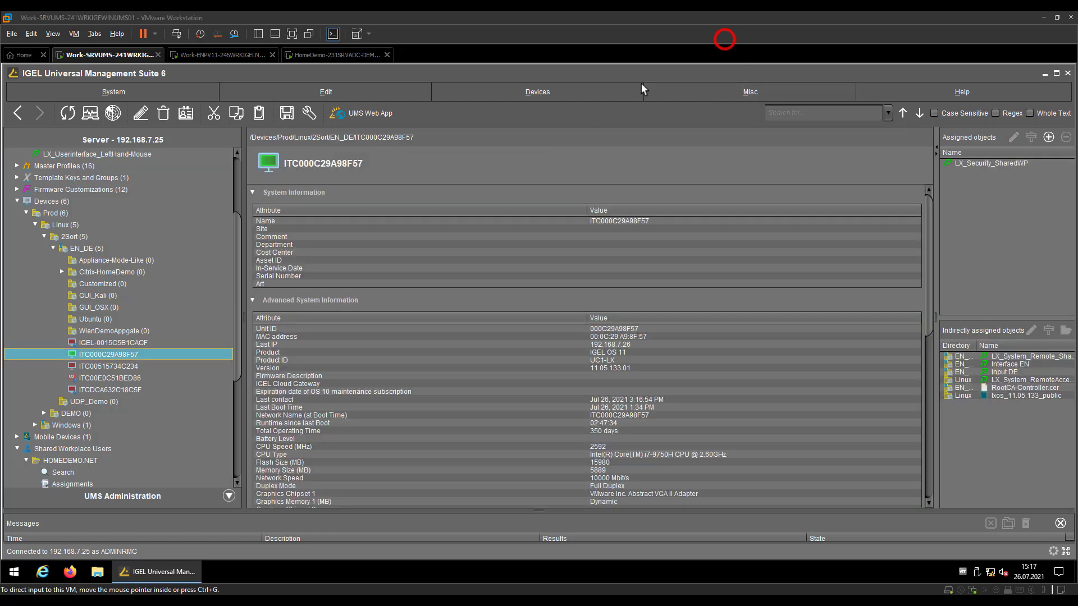
pyautogui.rightClick(117, 358)
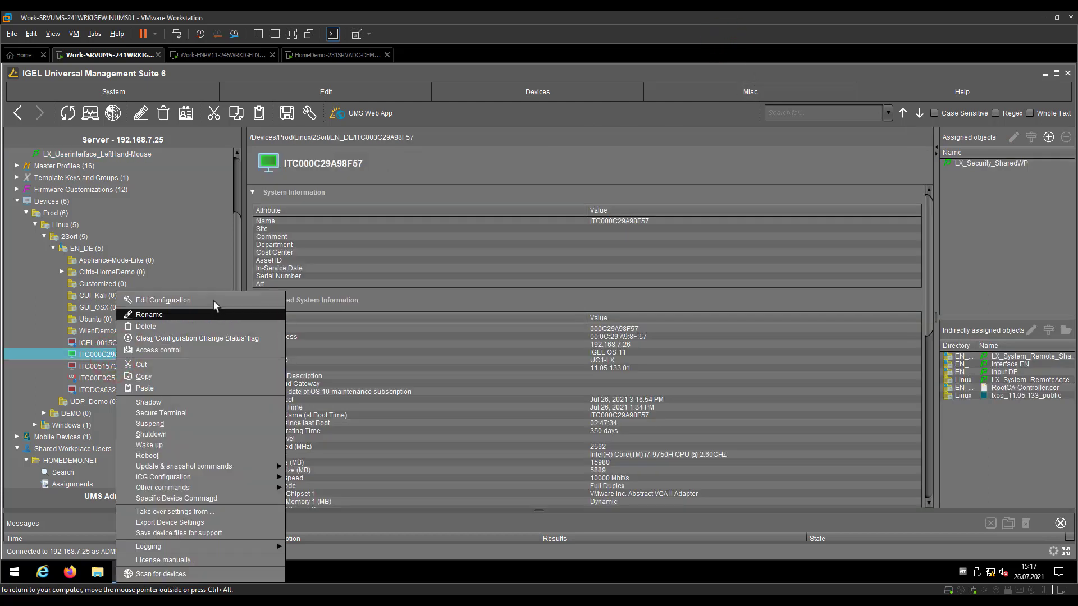
pyautogui.click(214, 299)
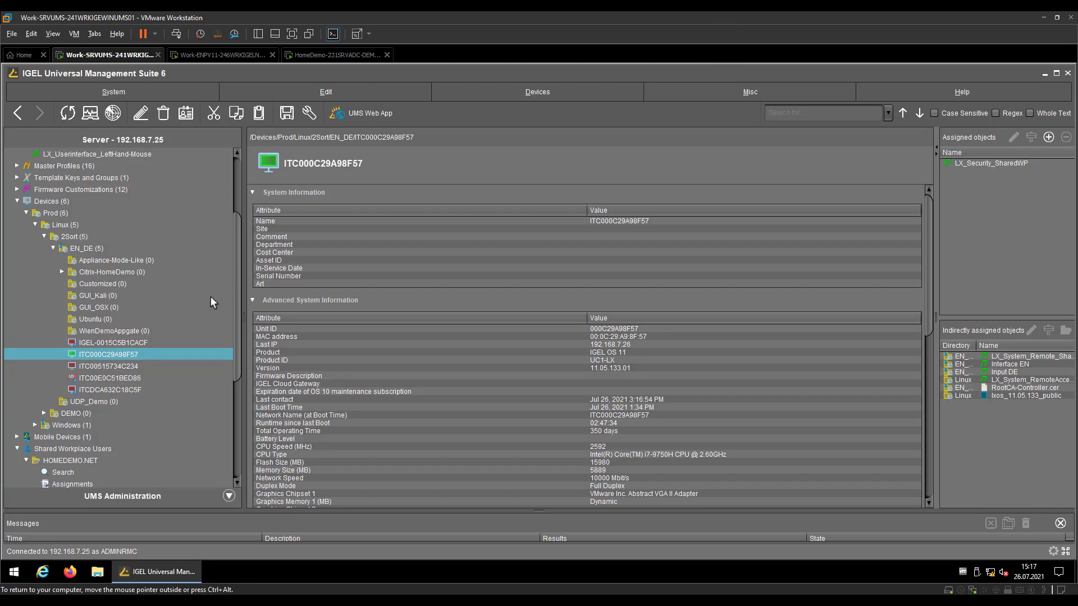
# View the device's User Interface > Input > Mouse settings, confirm left-handed mode is off, and cancel
pyautogui.click(121, 197)
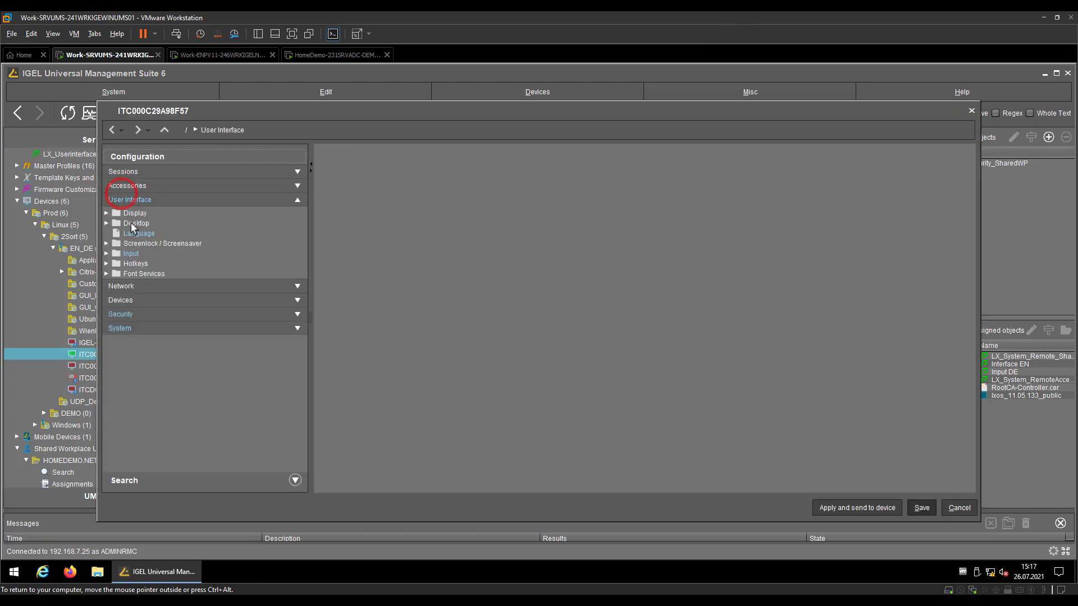
pyautogui.click(133, 253)
pyautogui.click(141, 265)
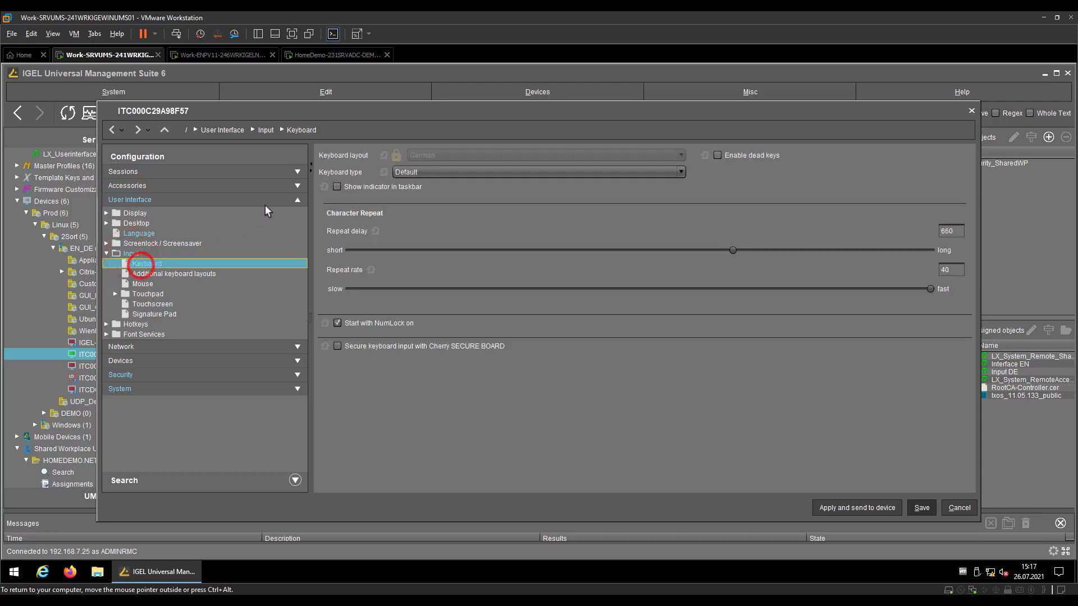
pyautogui.click(141, 283)
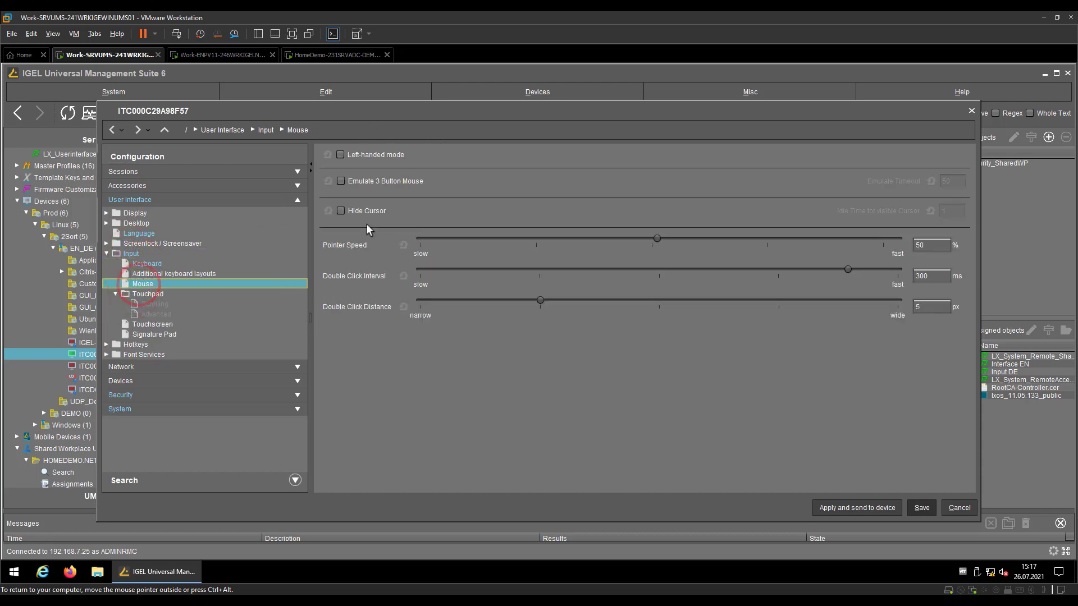
pyautogui.click(949, 509)
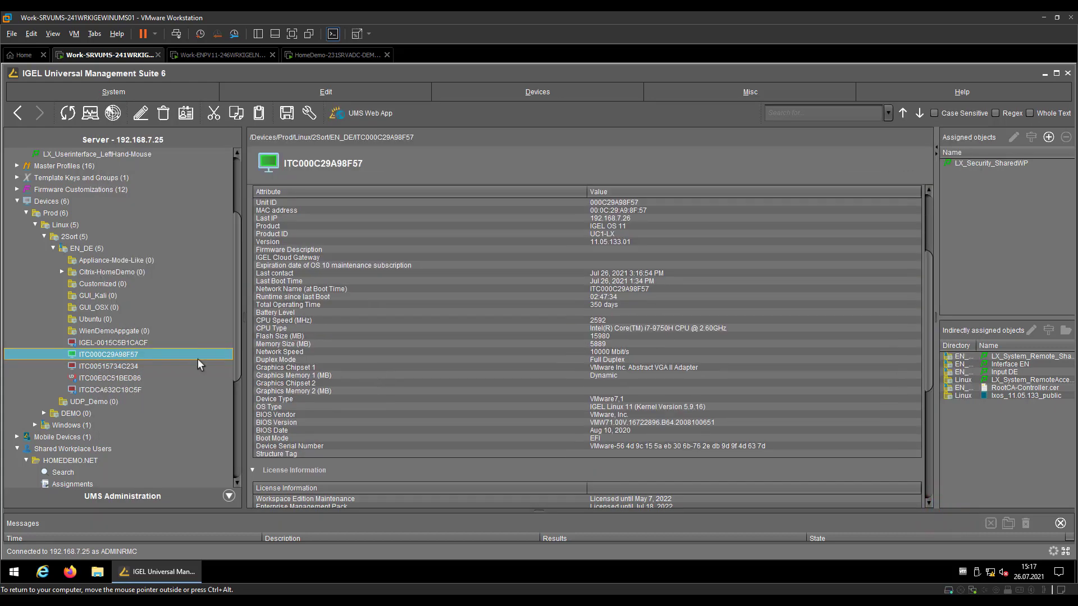
# Open HOMEDEMO.NET Assignments and select the Citrix demo user showing LX_UserInterface_LeftHand-Mouse assigned
pyautogui.scroll(-5, 160, 368)
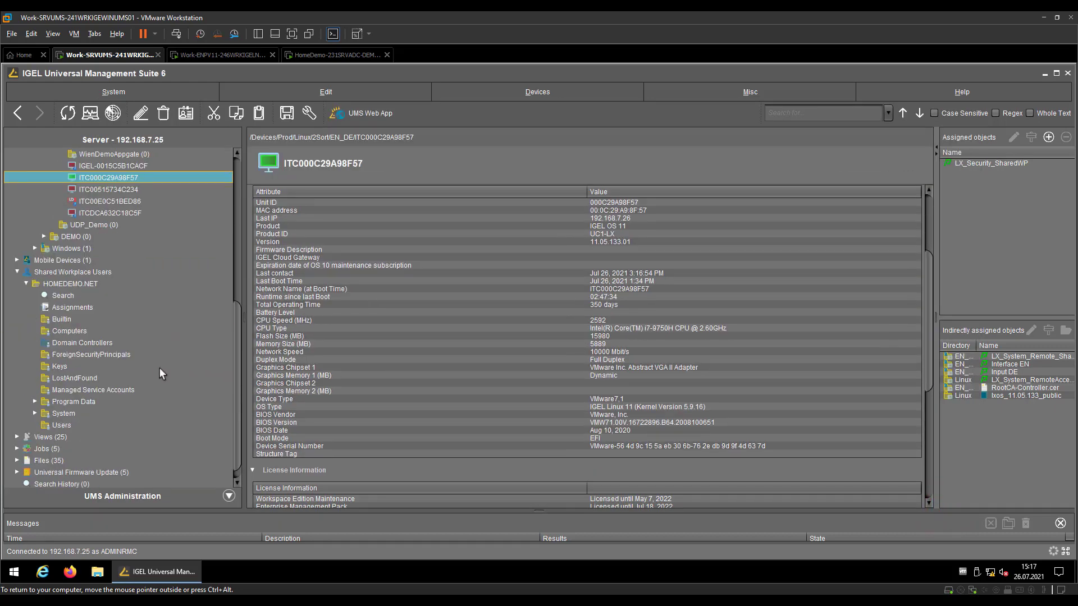
pyautogui.click(60, 309)
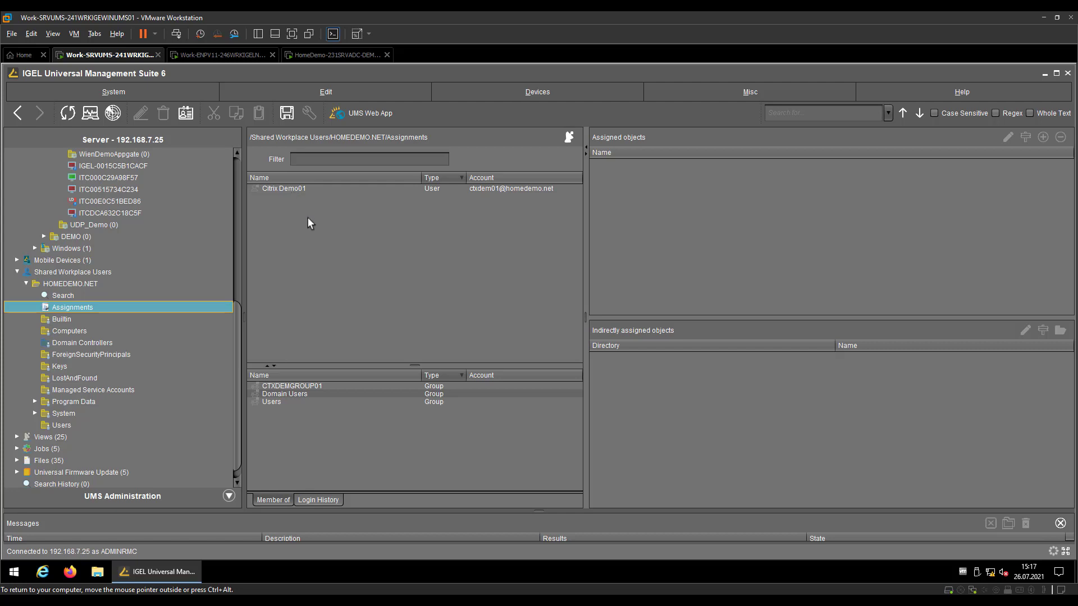
pyautogui.click(312, 188)
pyautogui.click(493, 190)
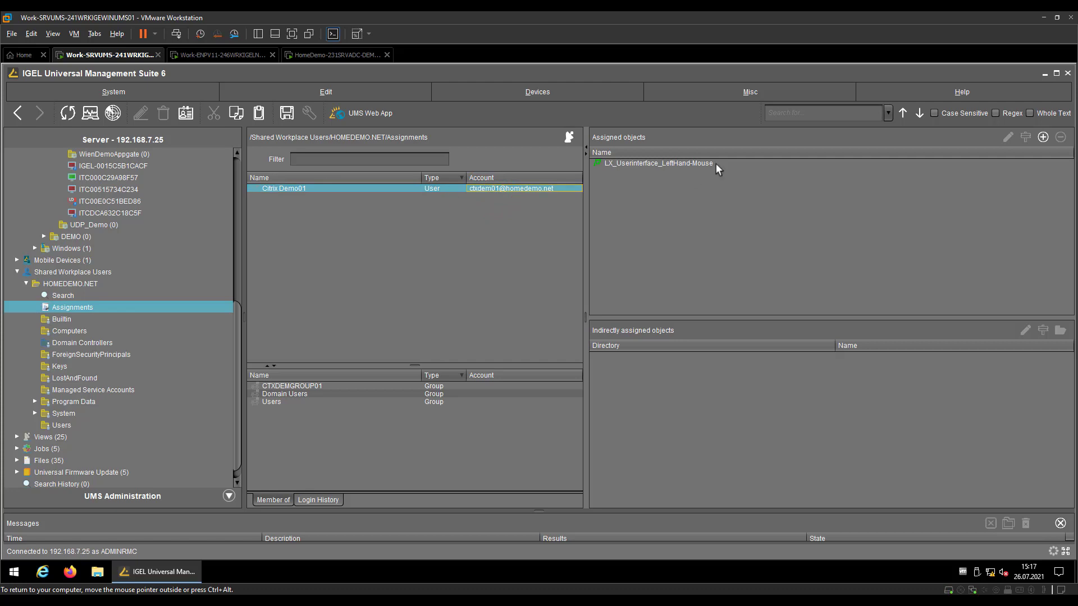
pyautogui.rightClick(471, 187)
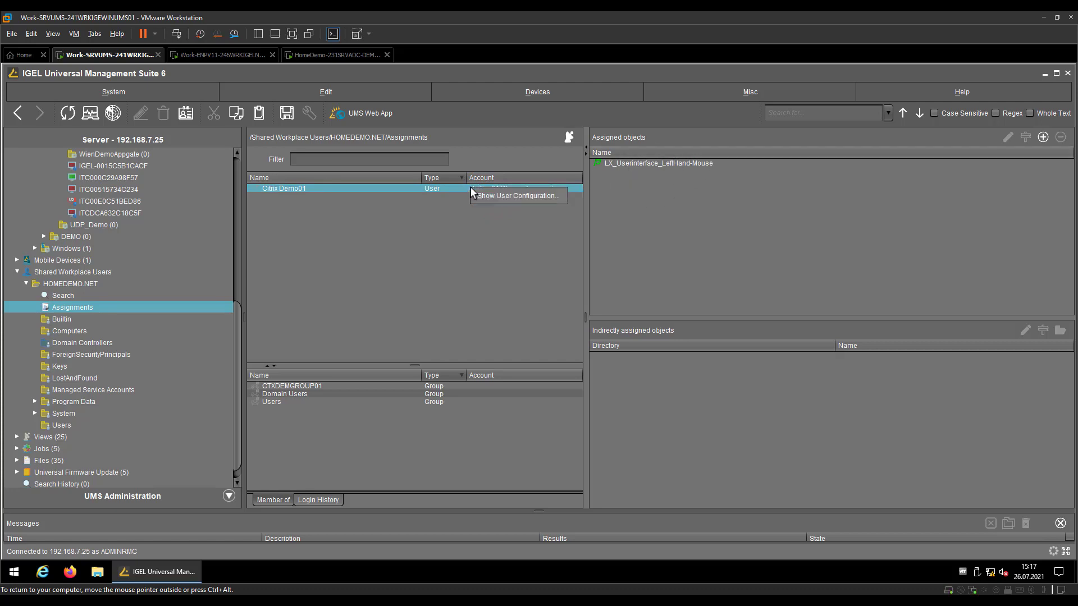
pyautogui.click(507, 197)
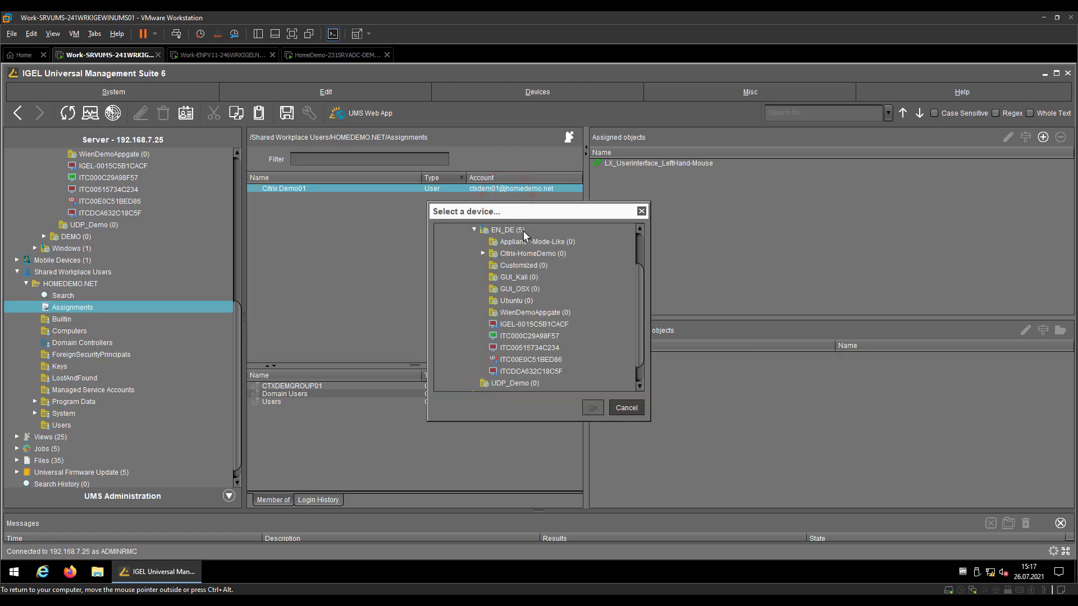
pyautogui.click(529, 346)
pyautogui.click(528, 336)
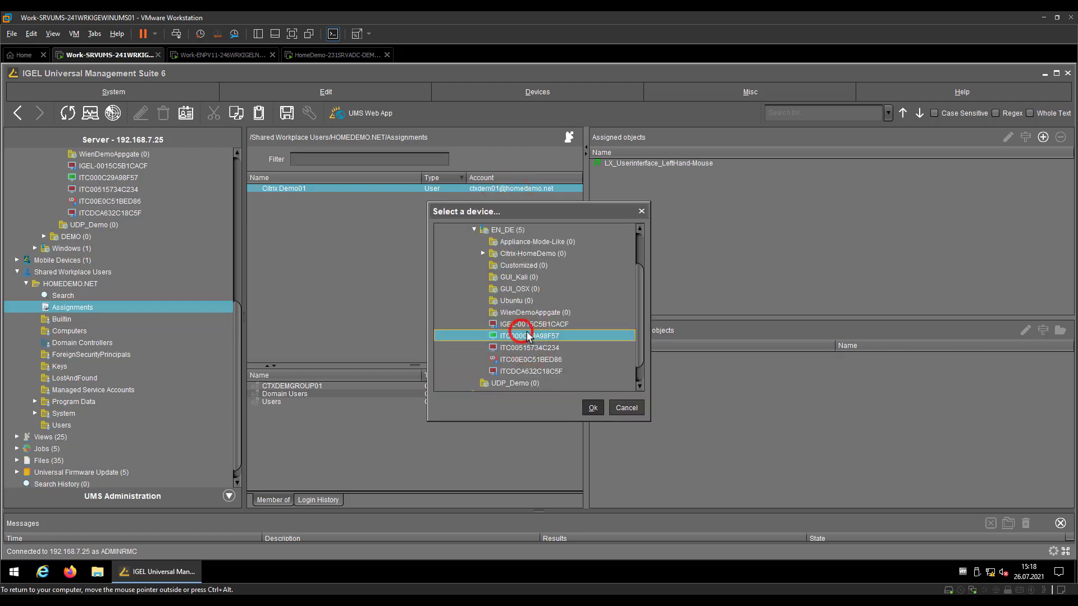
pyautogui.click(593, 409)
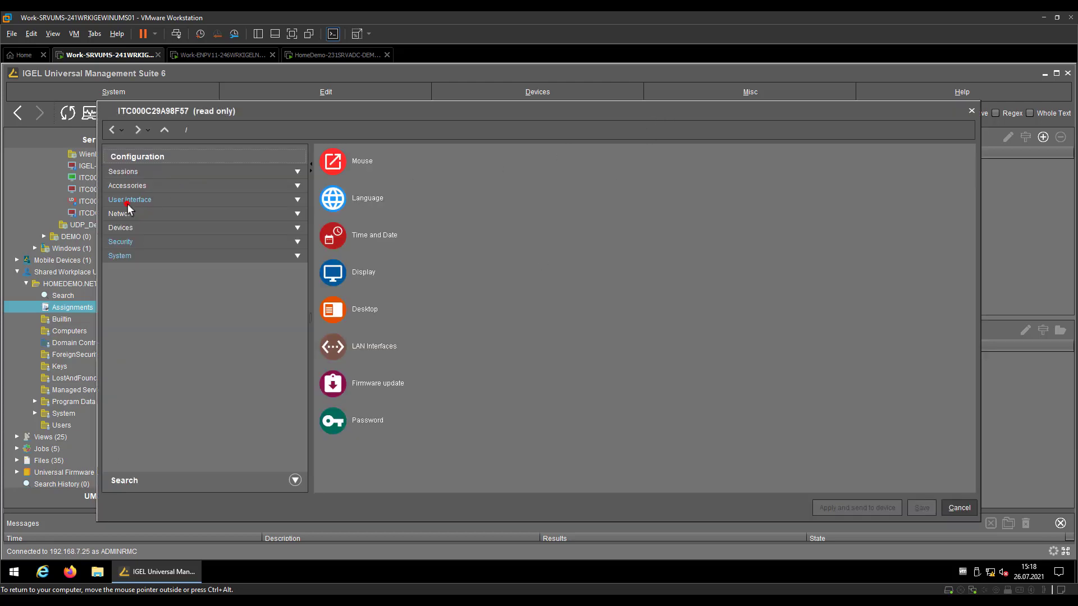
pyautogui.click(128, 202)
pyautogui.click(131, 254)
pyautogui.click(130, 284)
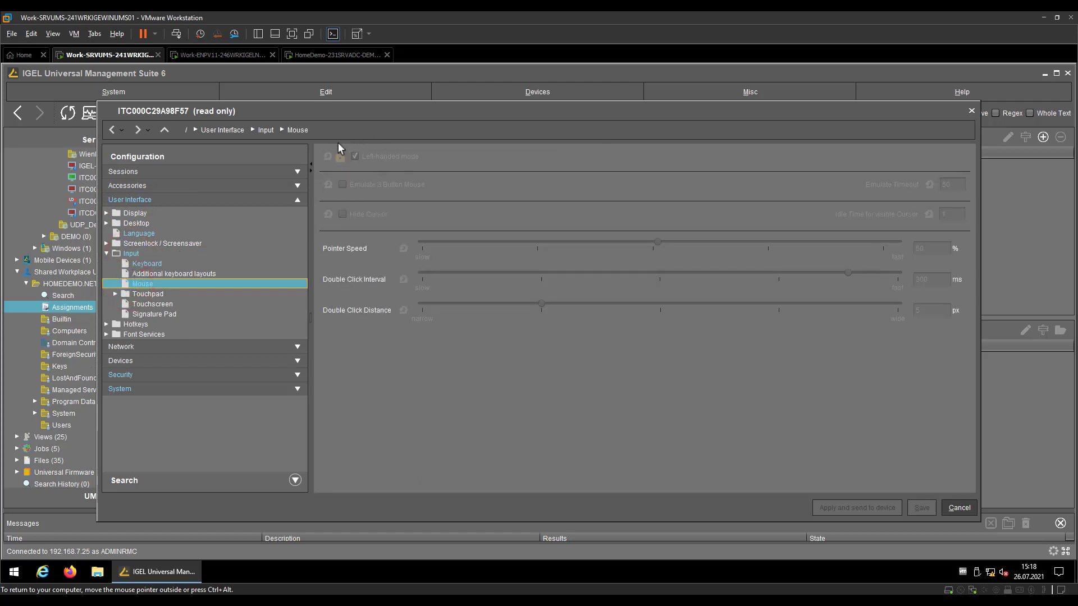
# Close the configuration preview and scroll through device ITC000C29A98F57's system information
pyautogui.click(957, 508)
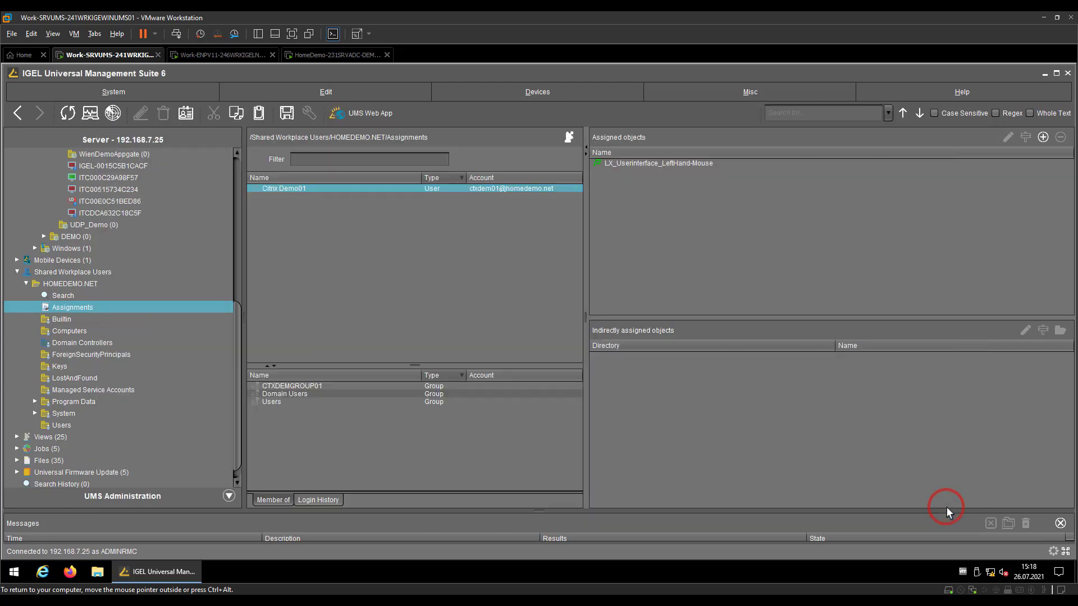
pyautogui.click(726, 46)
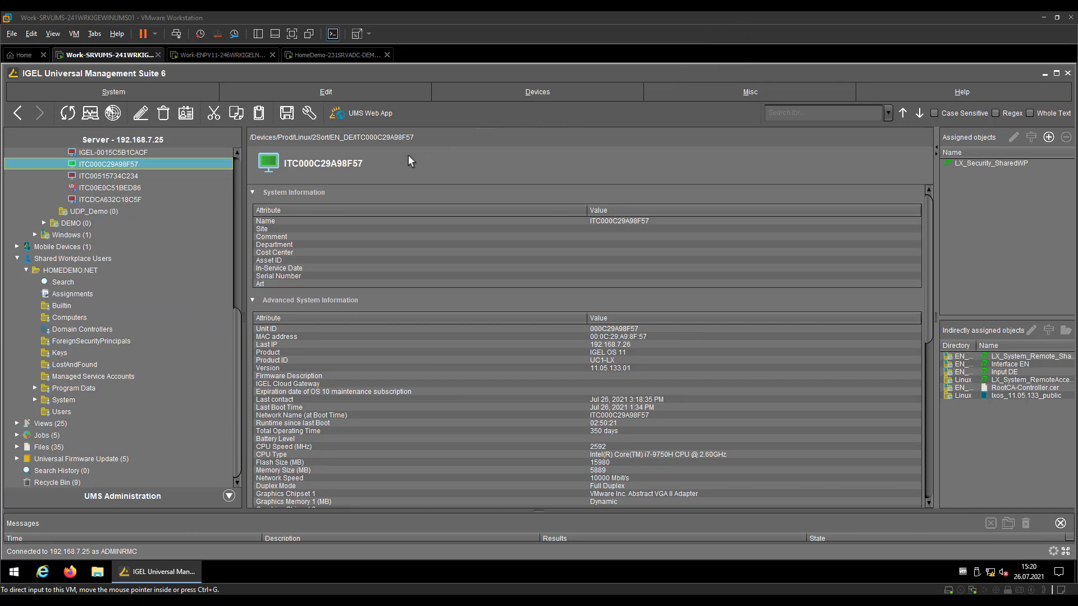
pyautogui.click(477, 348)
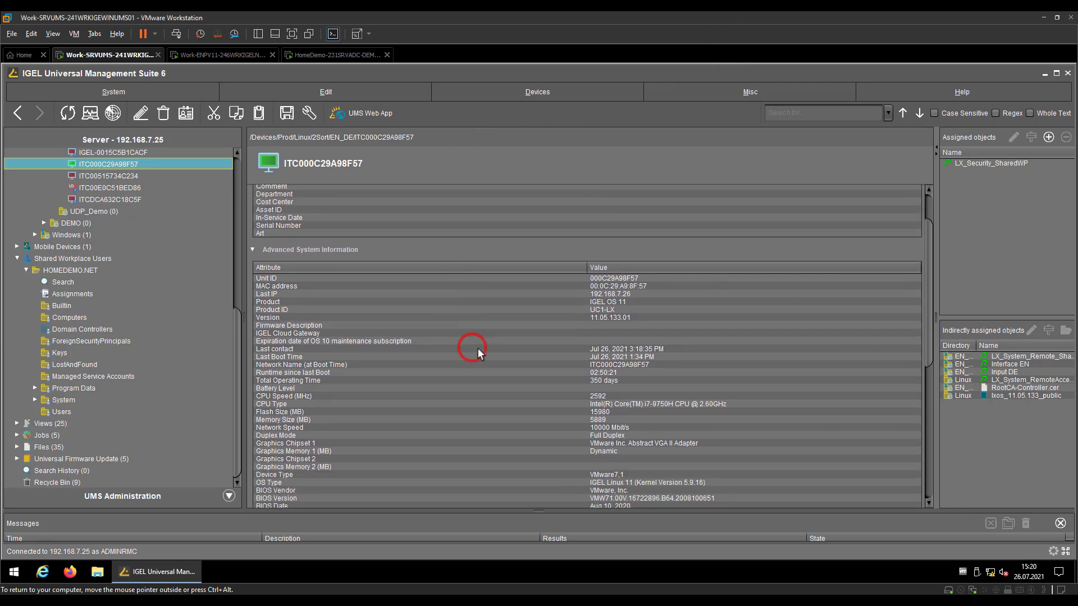
pyautogui.scroll(-6, 474, 354)
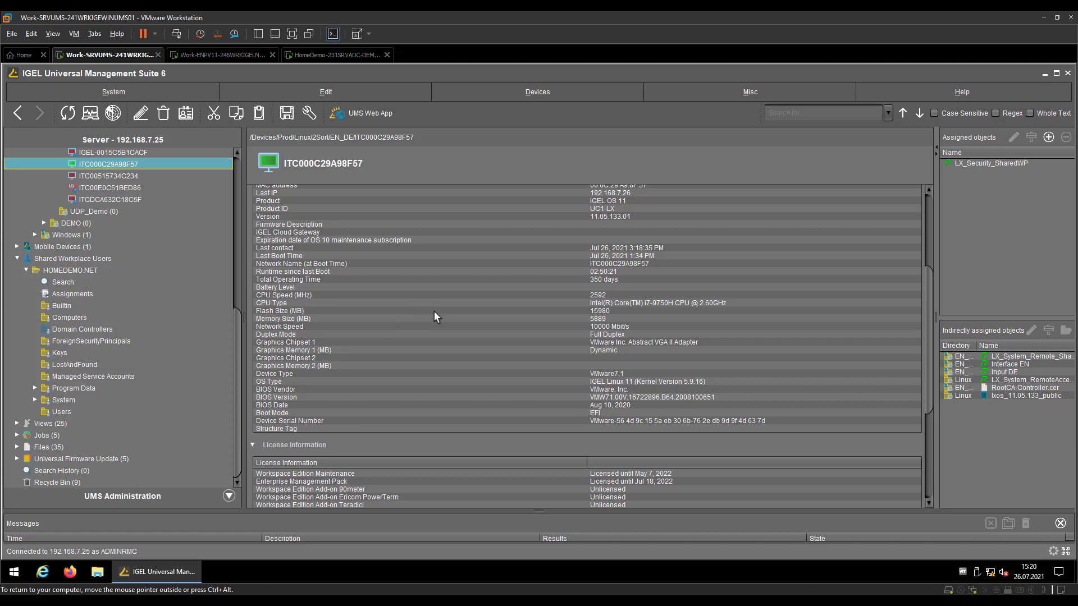
# Log the endpoint in to the Cloud Gateway at icg.perusat.net, then return to the UMS machine
pyautogui.click(711, 41)
pyautogui.click(231, 58)
pyautogui.click(488, 398)
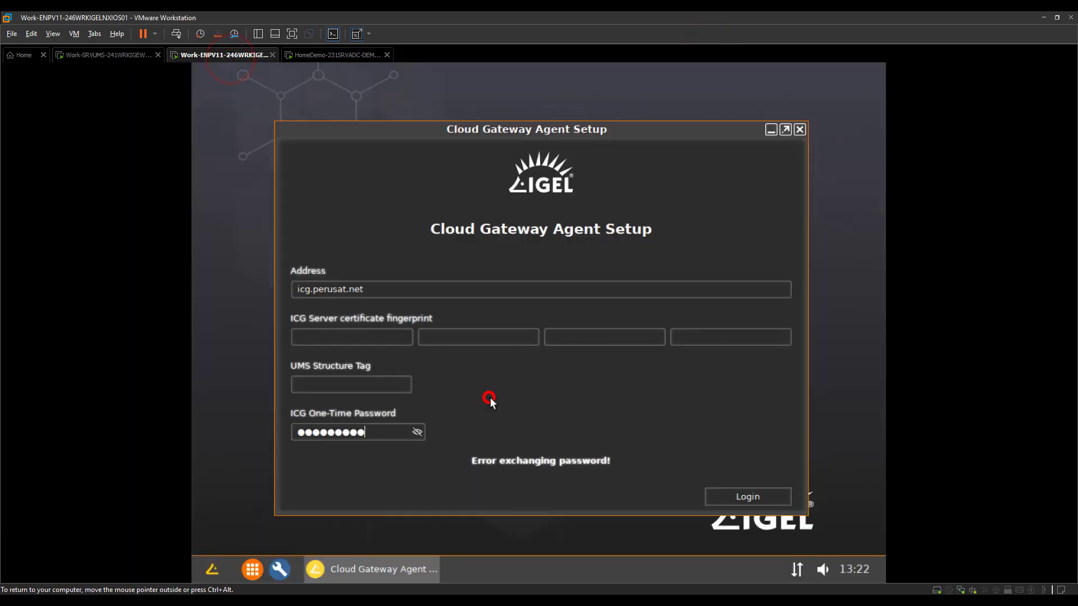
pyautogui.click(733, 500)
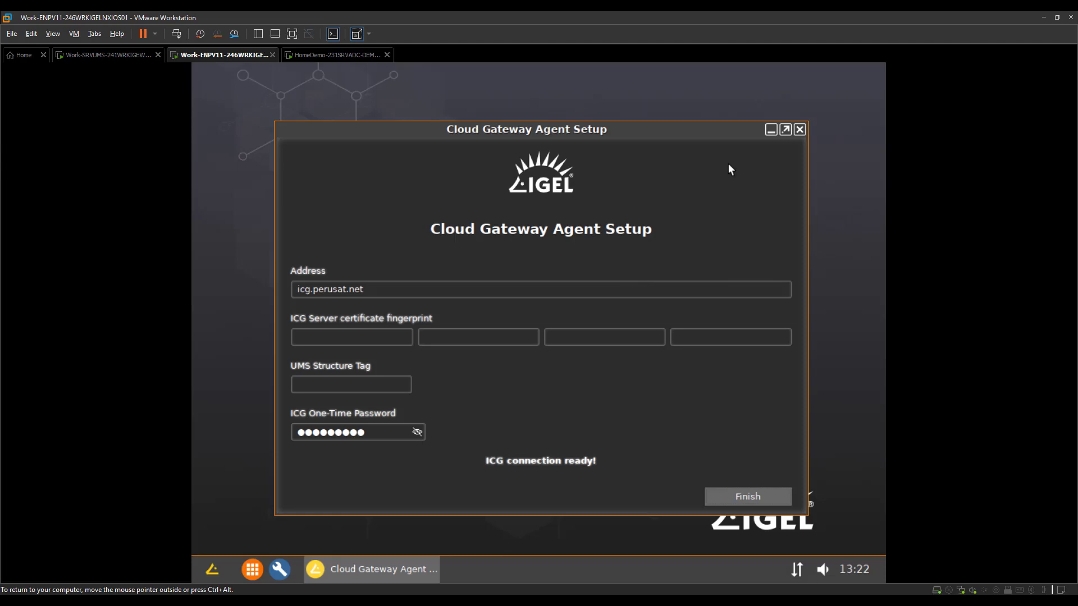
pyautogui.hotkey('ctrl', 'shift', 'Tab')
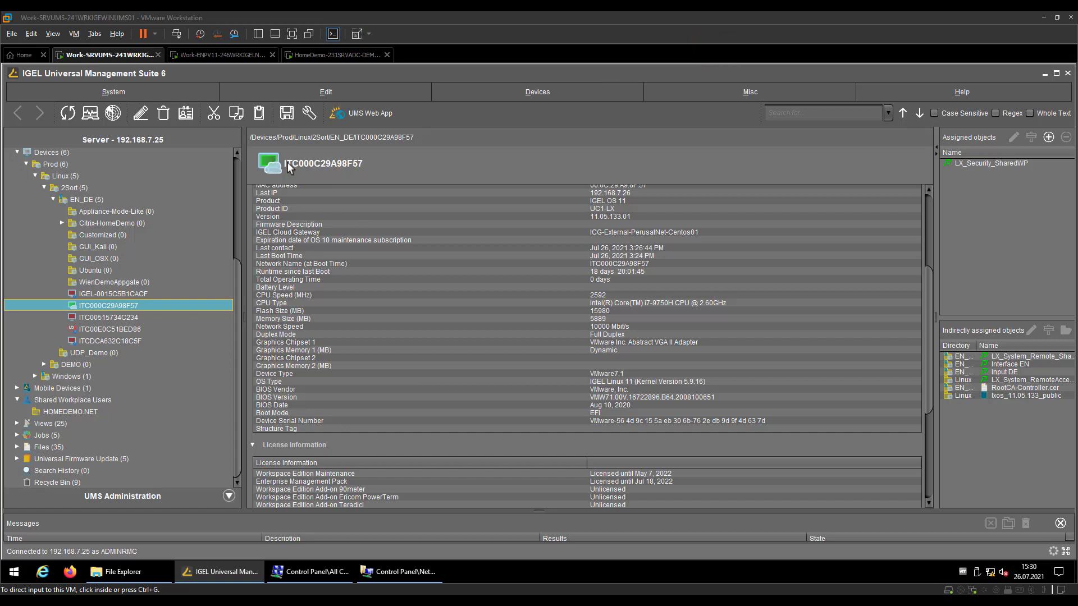
# Log the first demo user on to HOMEDEMO.NET from the endpoint's login screen
pyautogui.click(214, 58)
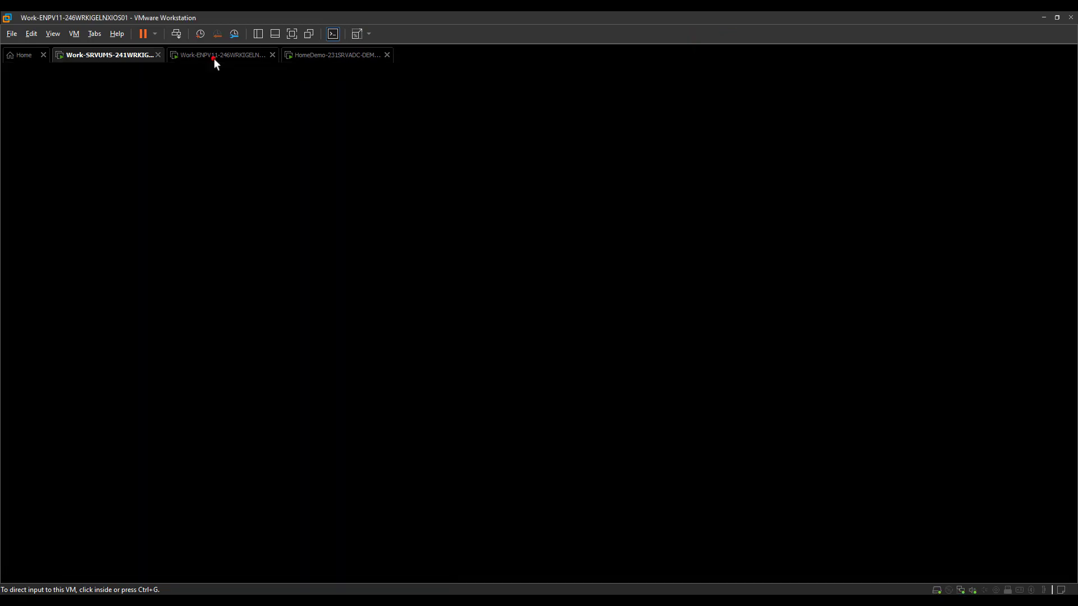
pyautogui.click(496, 329)
pyautogui.write('ctxdem01')
pyautogui.press('Tab')
pyautogui.write('***********')
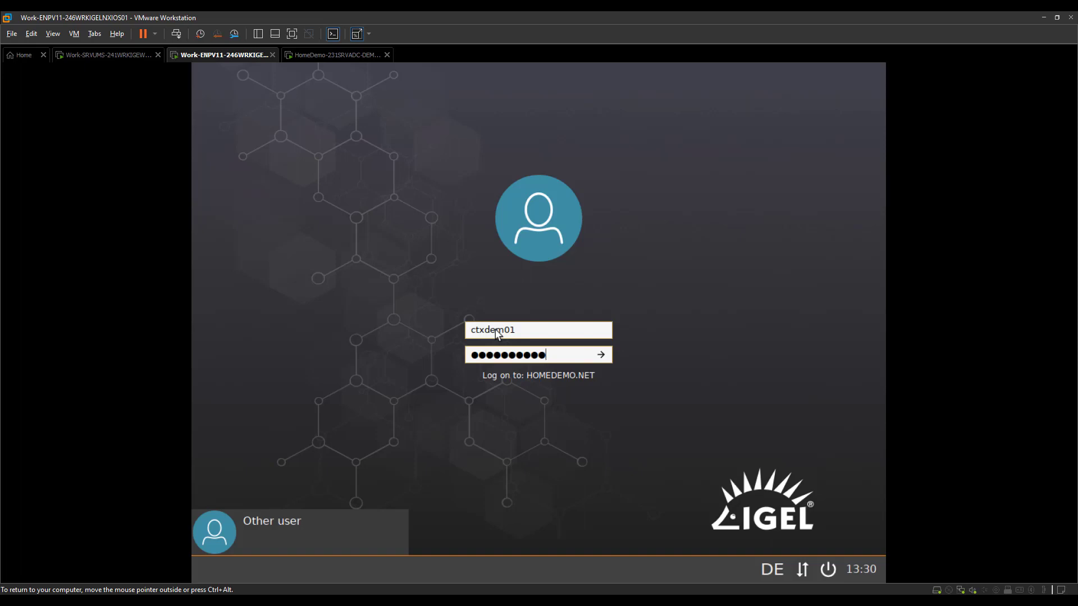
pyautogui.press('Return')
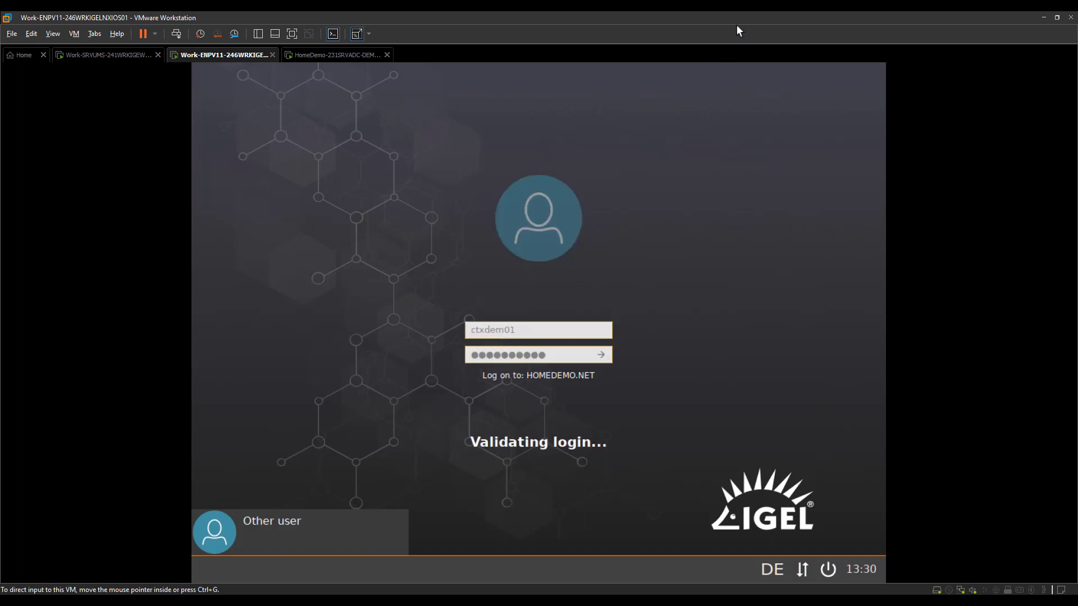
pyautogui.click(721, 43)
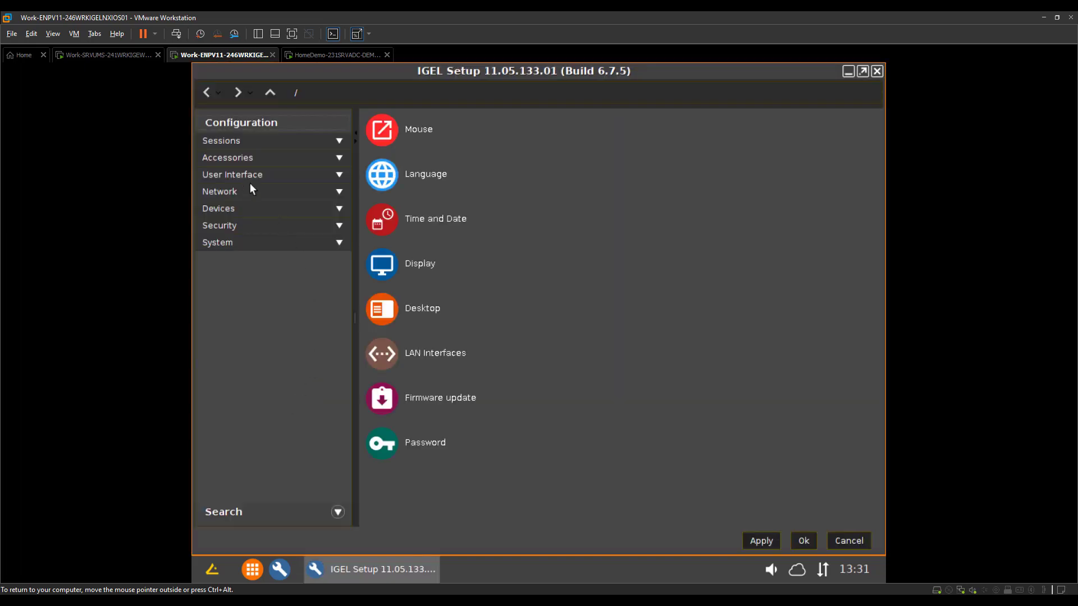
# Open User Interface > Input > Mouse in IGEL Setup to show the locked left-handed mode
pyautogui.click(228, 177)
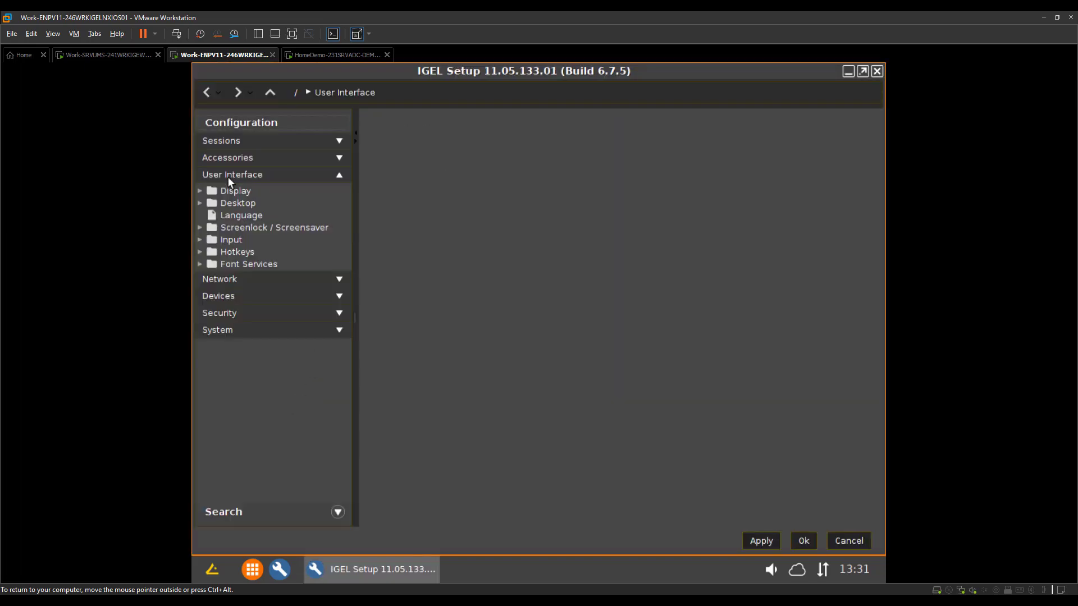
pyautogui.click(228, 242)
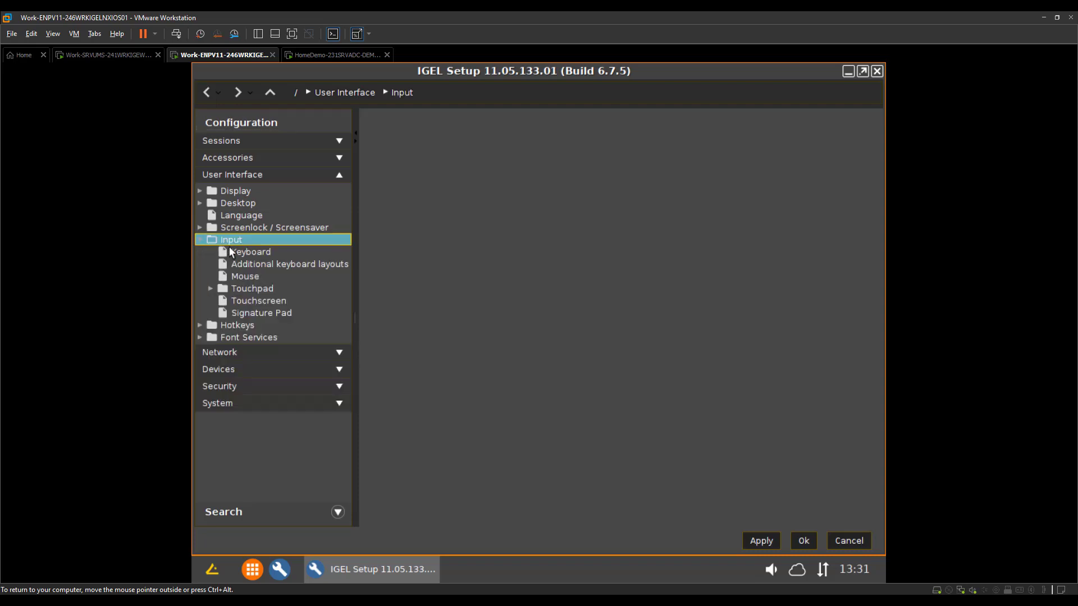
pyautogui.click(244, 276)
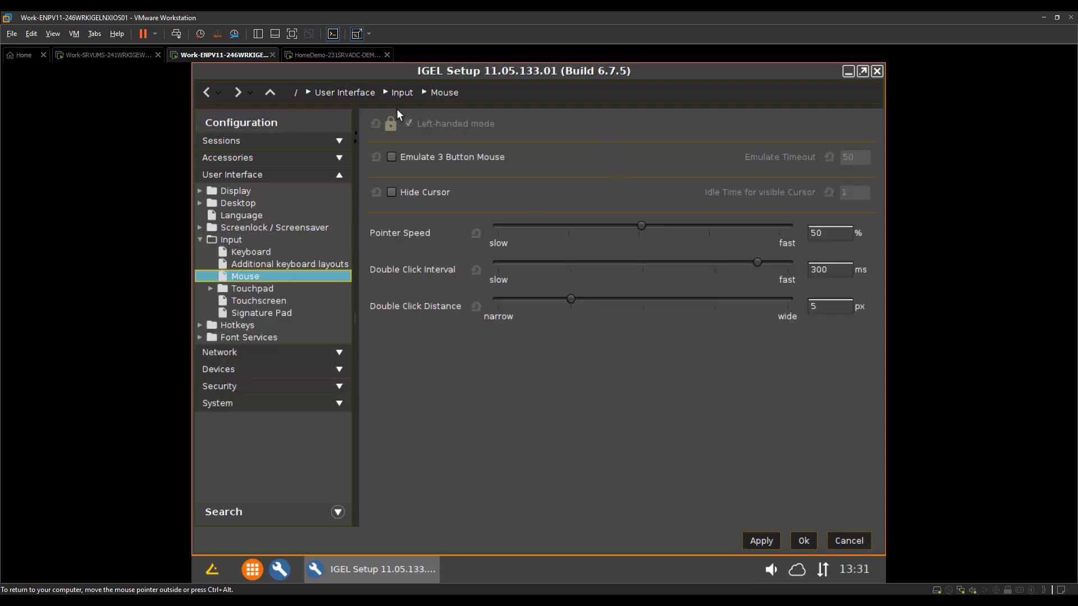